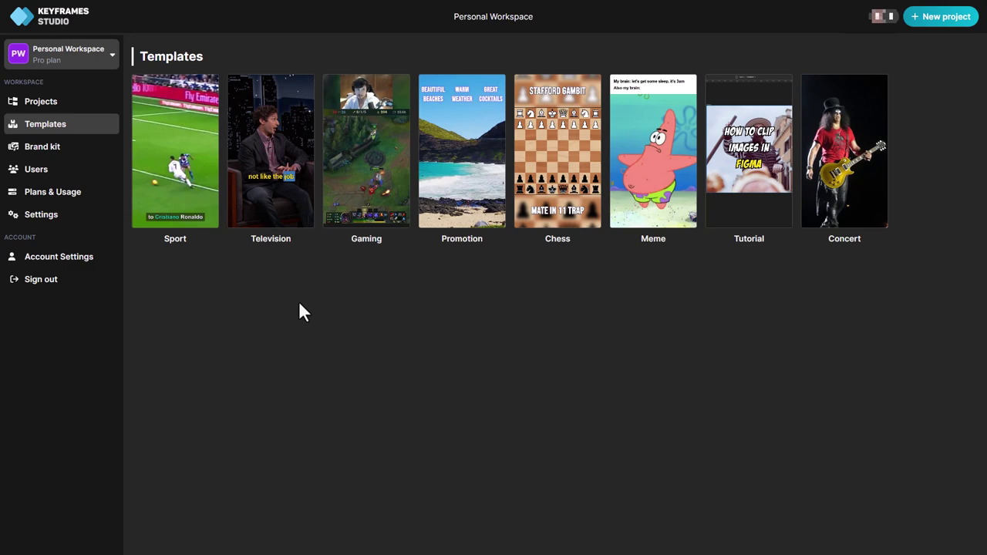
pyautogui.click(268, 147)
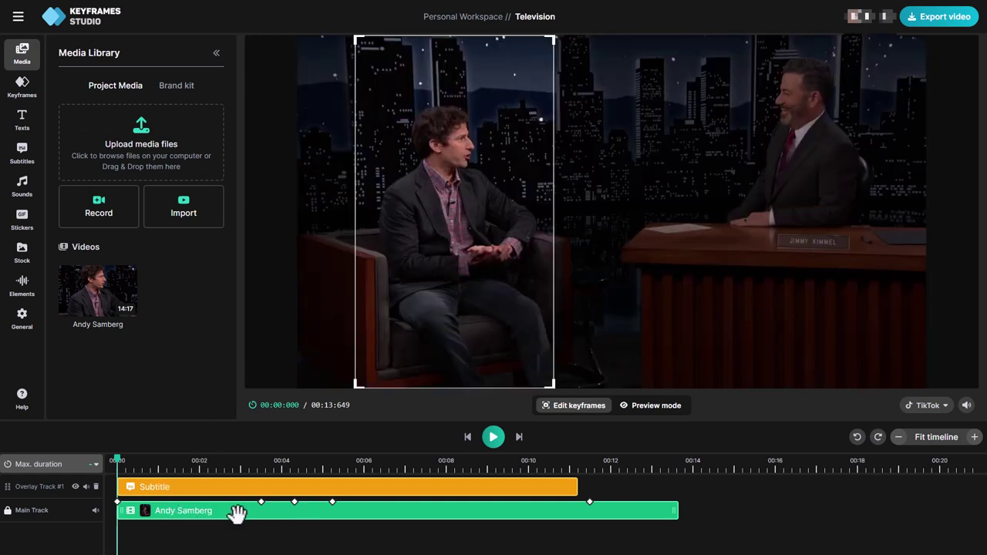
pyautogui.click(261, 461)
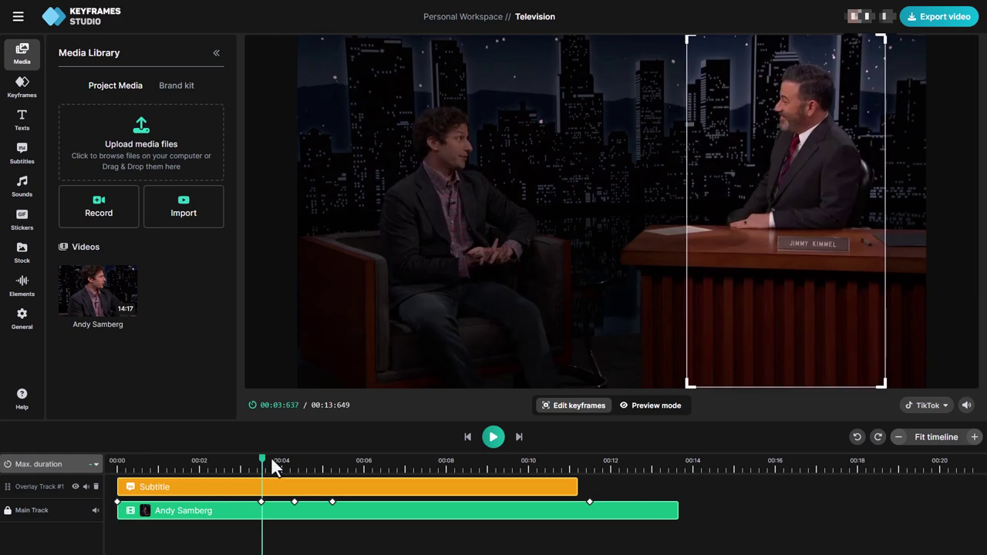
pyautogui.moveTo(271, 458); pyautogui.dragTo(232, 459)
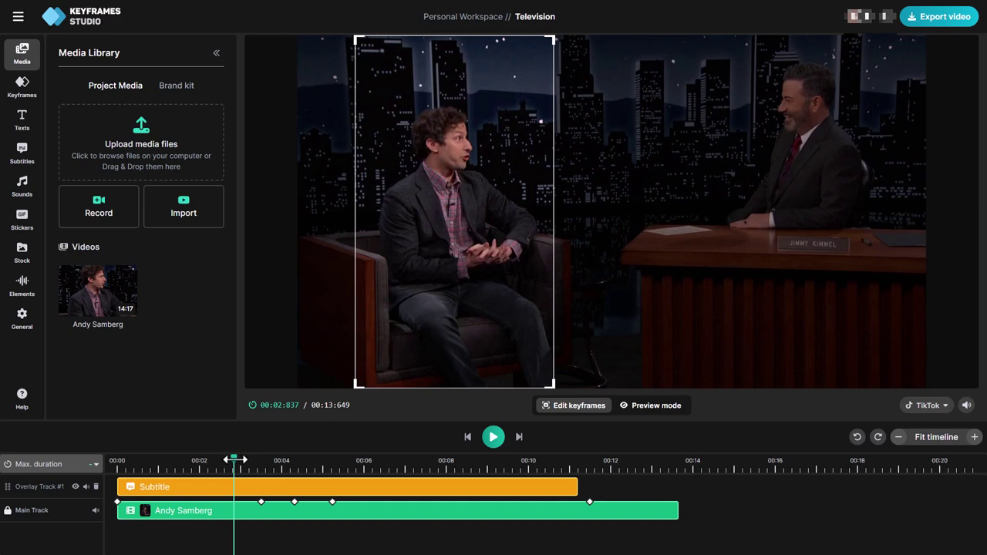
pyautogui.moveTo(234, 459); pyautogui.dragTo(354, 465)
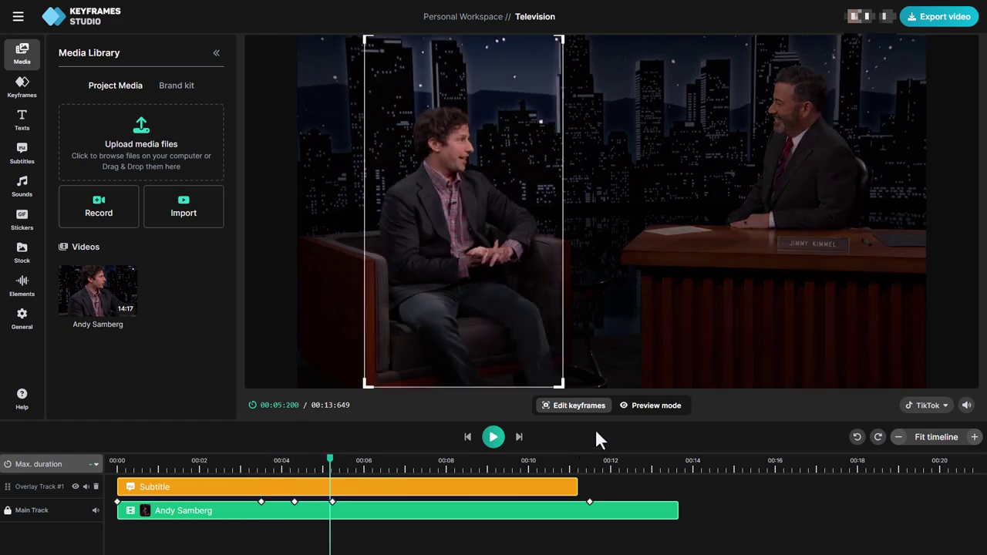
pyautogui.click(653, 406)
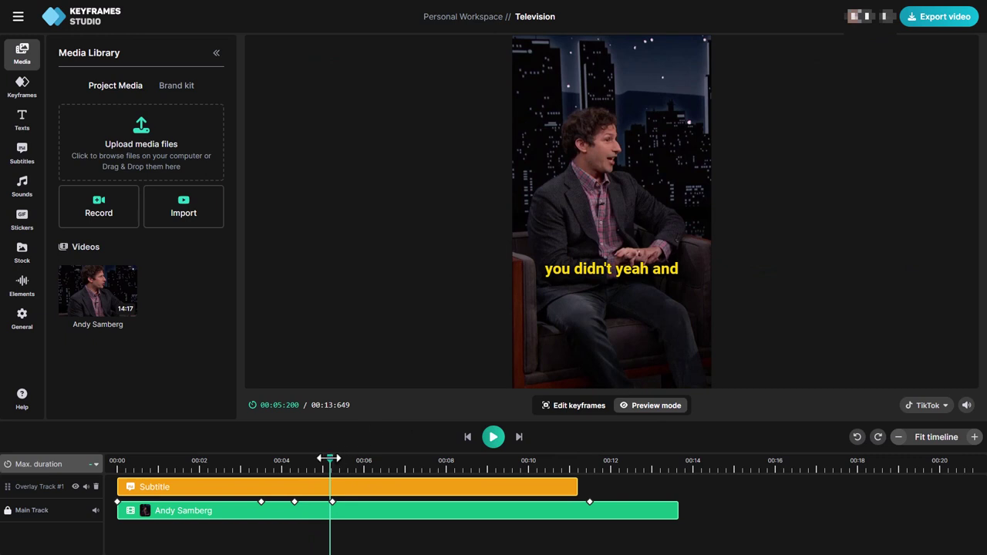
pyautogui.moveTo(329, 458); pyautogui.dragTo(260, 469)
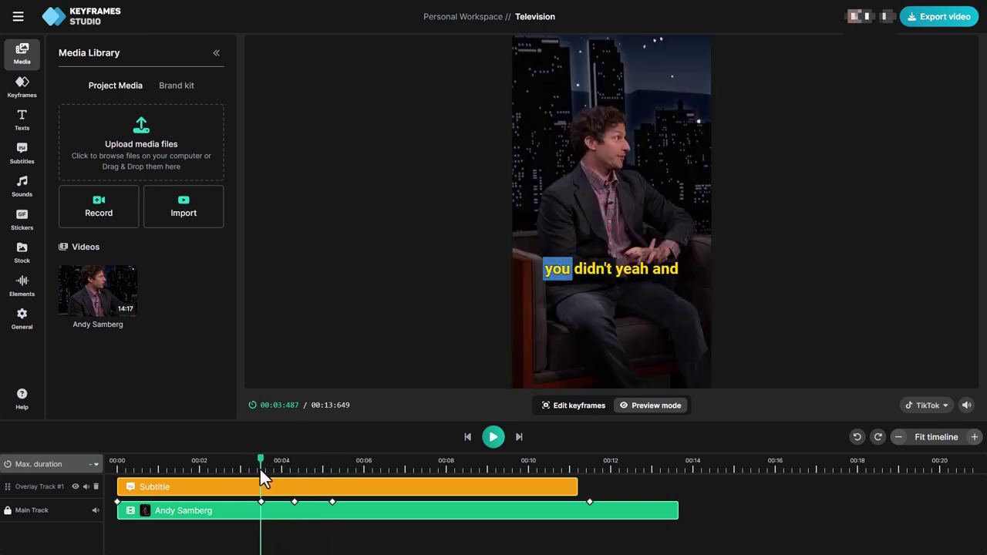
# Add crop keyframes: move the vertical crop onto the host at 00:02, then right at 00:06.5.
pyautogui.click(576, 409)
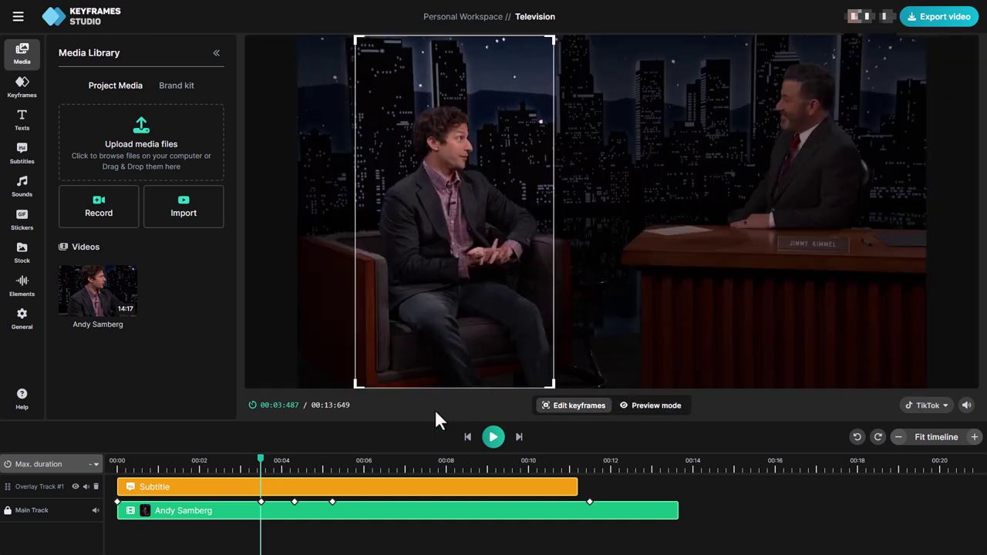
pyautogui.moveTo(257, 460); pyautogui.dragTo(201, 461)
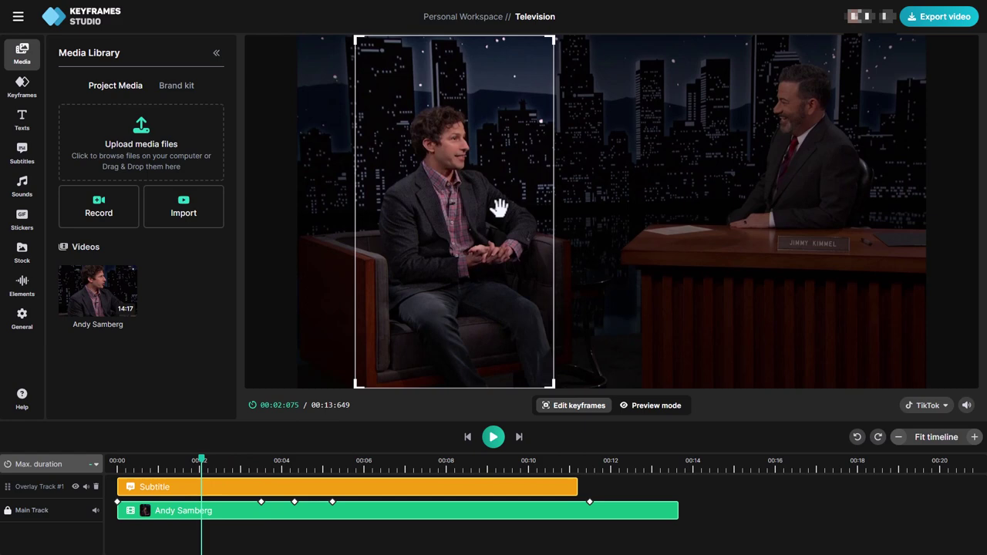
pyautogui.moveTo(499, 208); pyautogui.dragTo(846, 211)
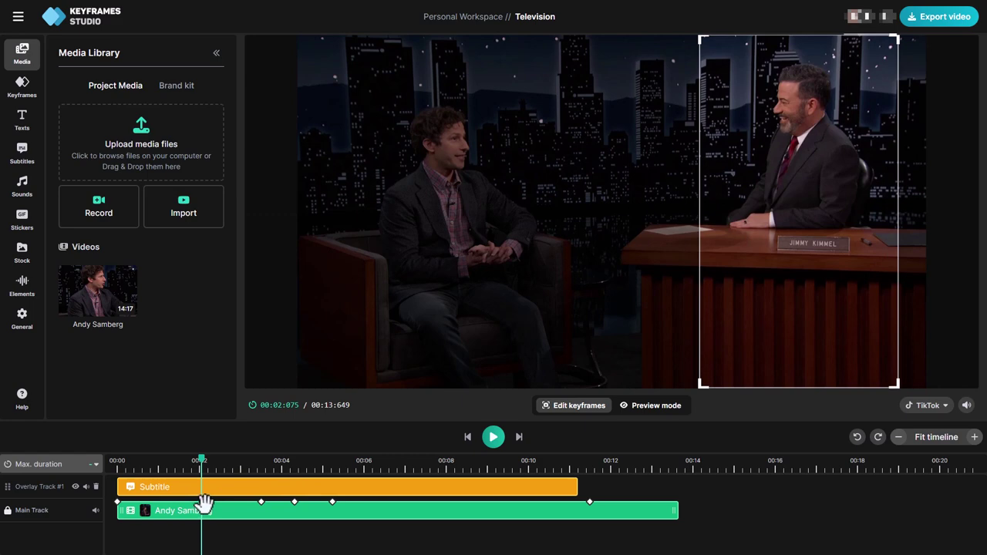
pyautogui.click(388, 470)
pyautogui.moveTo(813, 273); pyautogui.dragTo(837, 266)
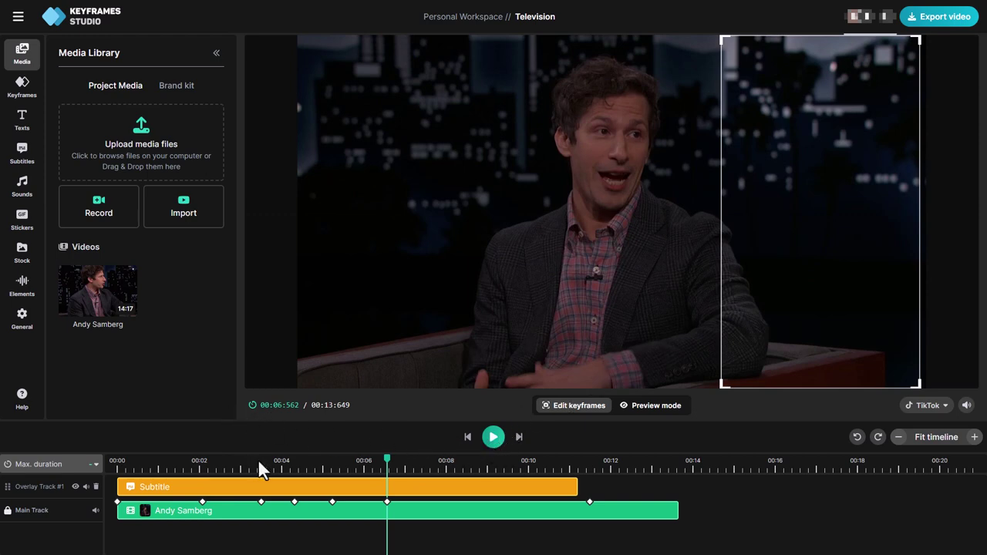
# Check the TikTok target-platform options, then open the Texts style preset library.
pyautogui.click(926, 407)
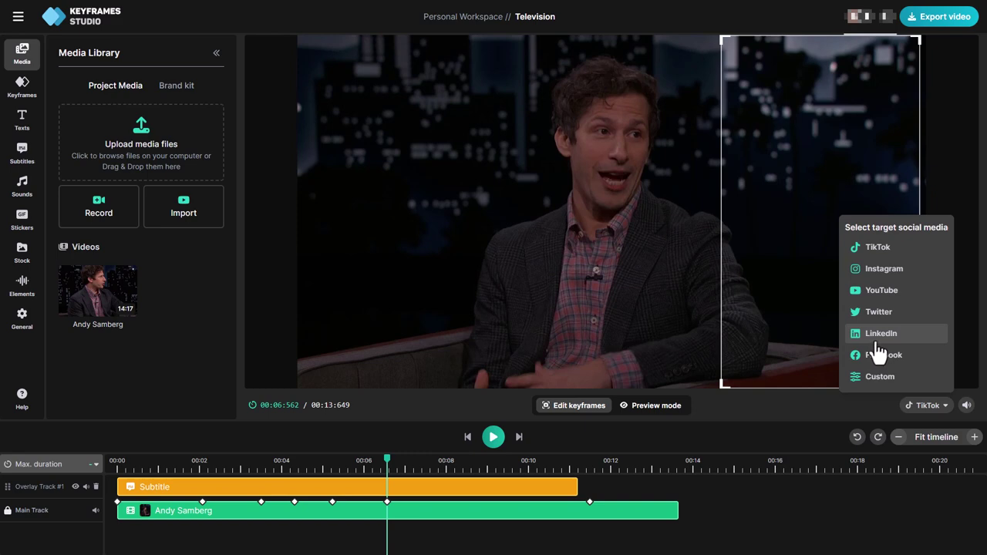
pyautogui.click(23, 123)
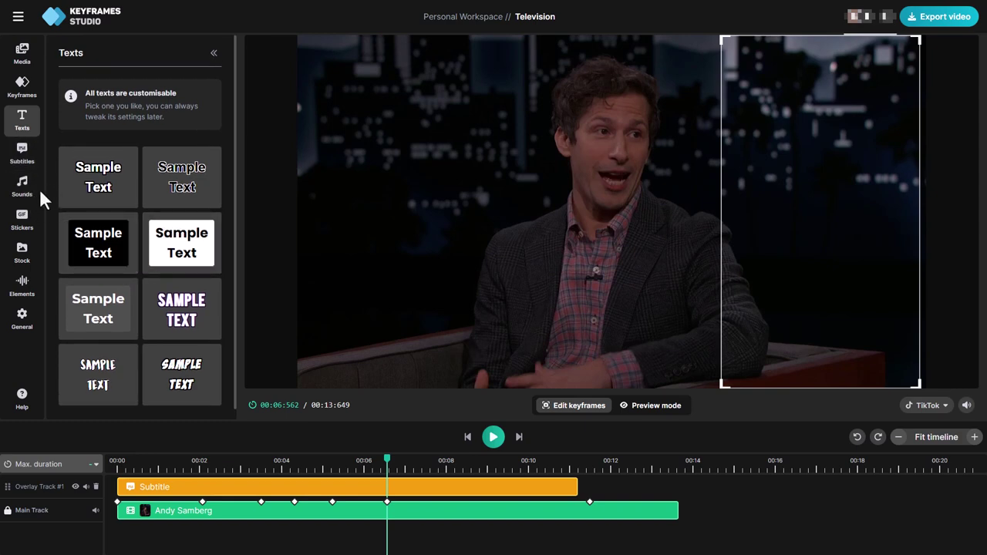
# Add the bar-style waveform from Elements on a new overlay track and play it back.
pyautogui.click(22, 221)
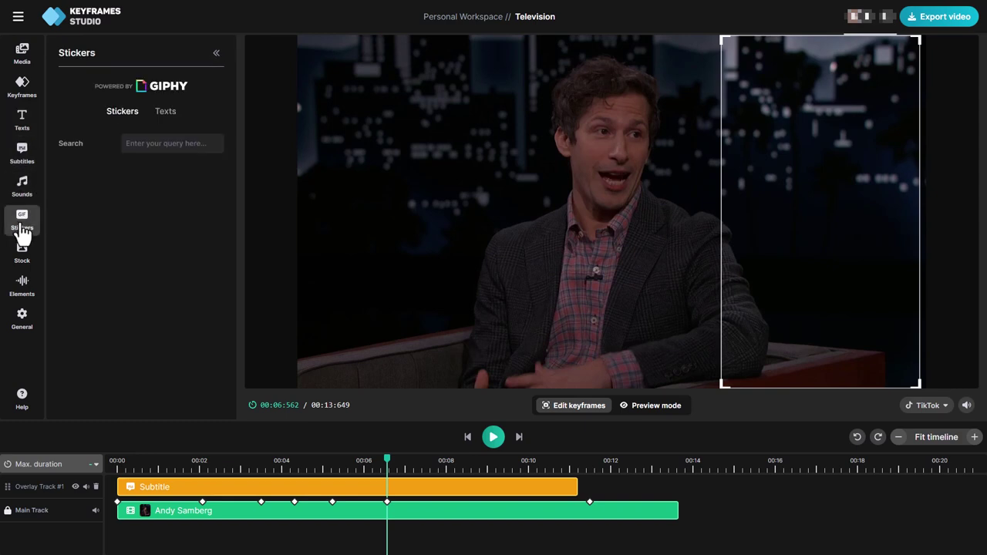
pyautogui.click(26, 263)
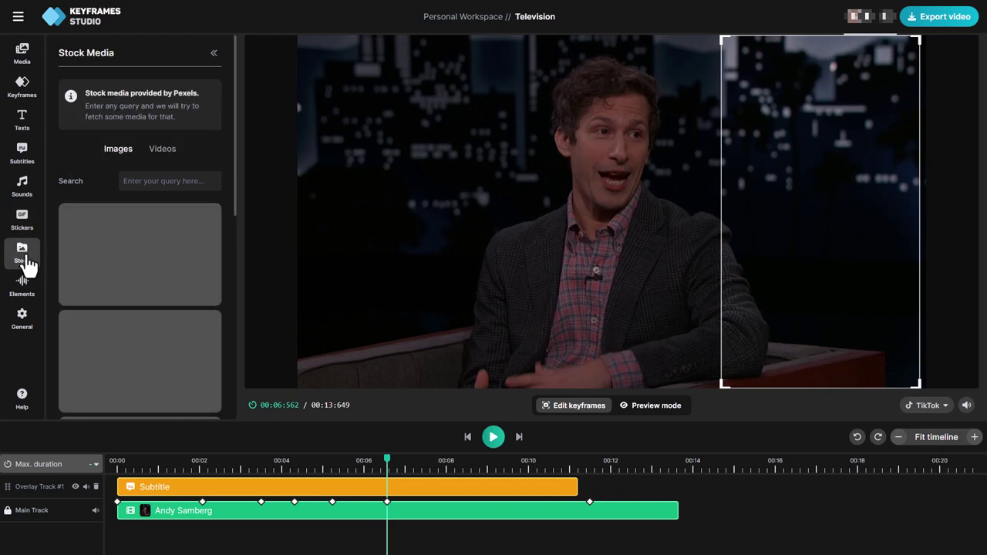
pyautogui.click(24, 287)
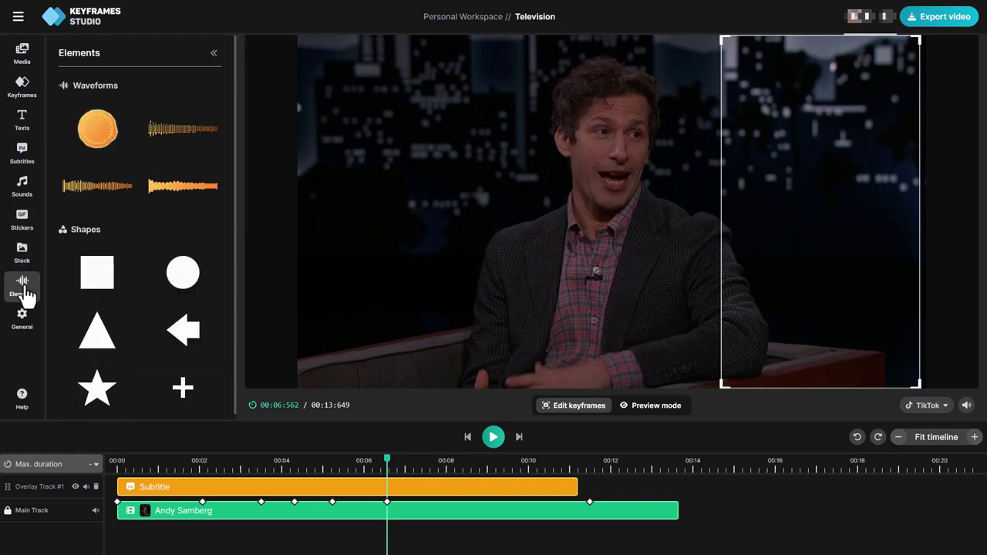
pyautogui.click(177, 132)
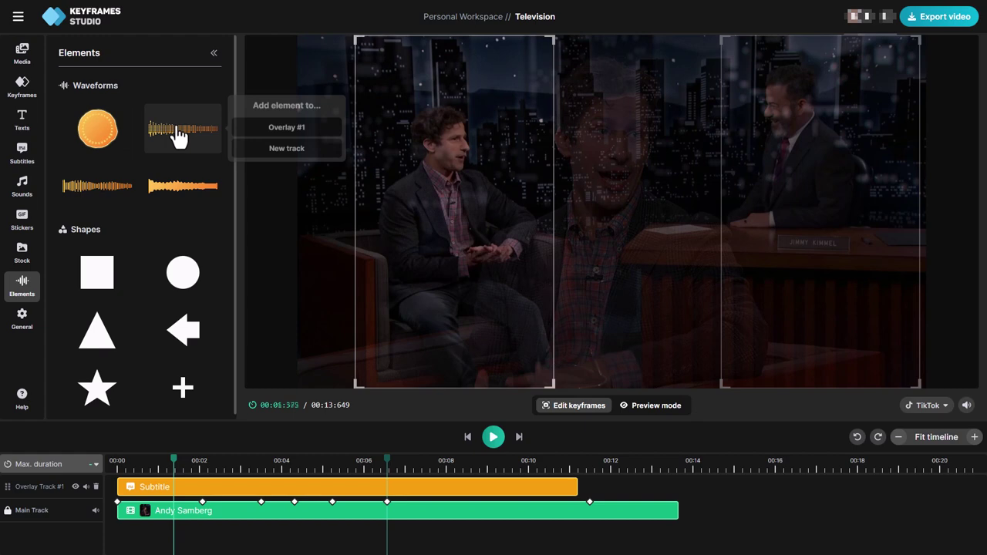
pyautogui.click(277, 149)
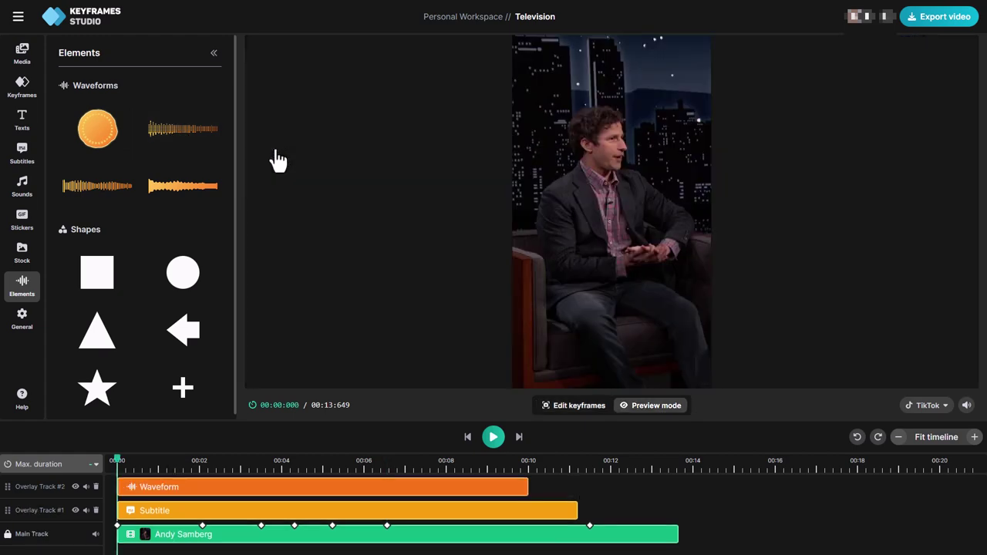
pyautogui.click(494, 438)
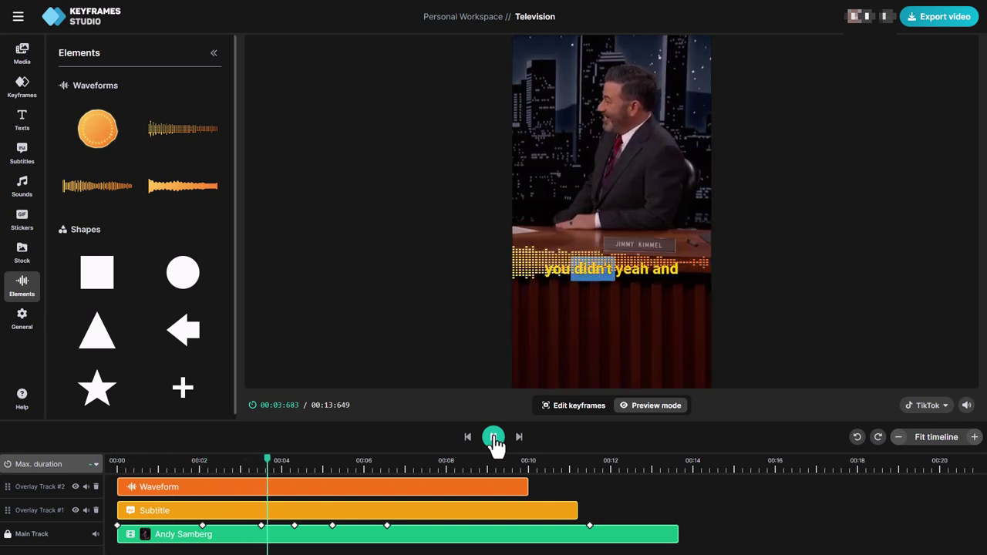
# Move the waveform to the top of the vertical frame and pick an Enter transition for it.
pyautogui.click(588, 308)
pyautogui.moveTo(588, 308); pyautogui.dragTo(412, 183)
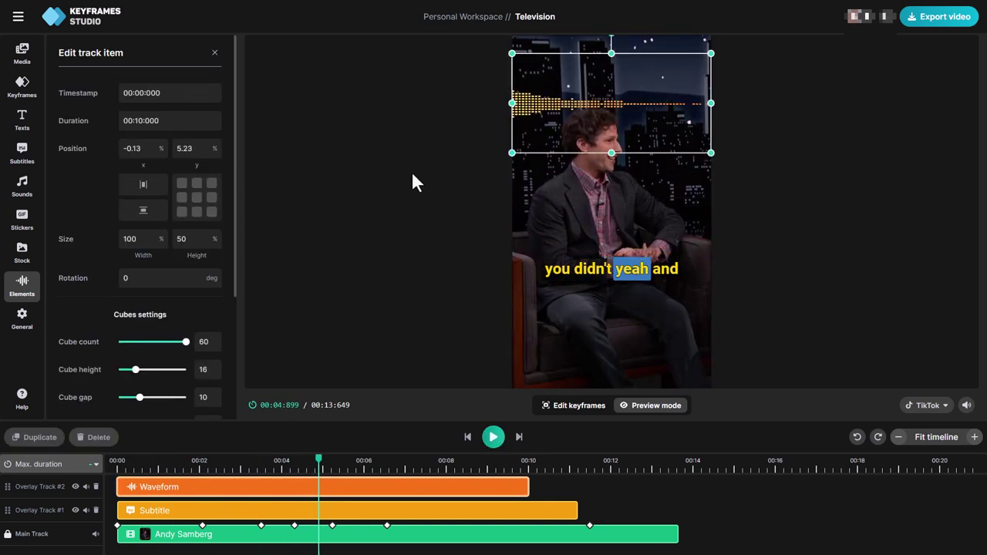
pyautogui.scroll(-3, 149, 272)
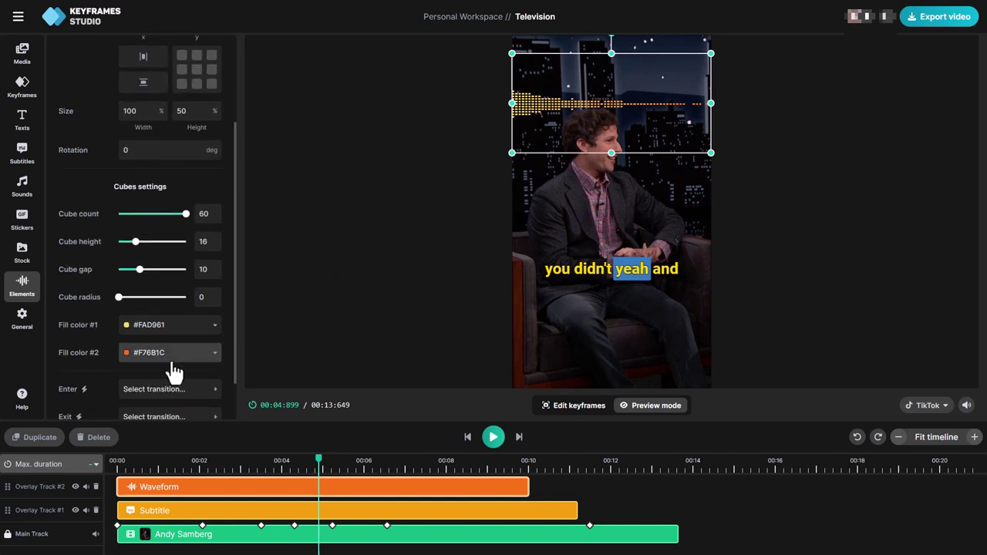
pyautogui.click(171, 339)
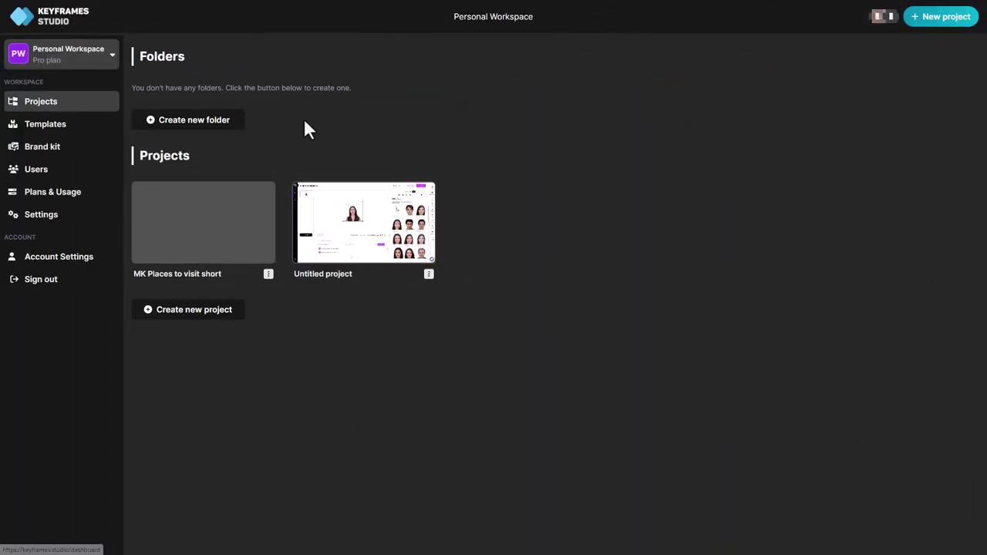
# Create a blank project, opening 'Untitled project' in the editor.
pyautogui.click(185, 323)
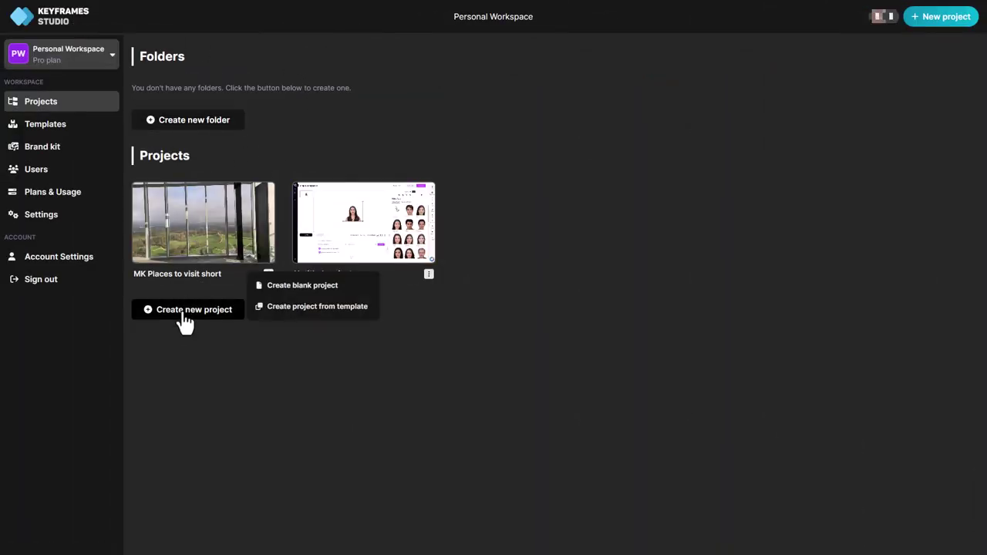
pyautogui.click(282, 287)
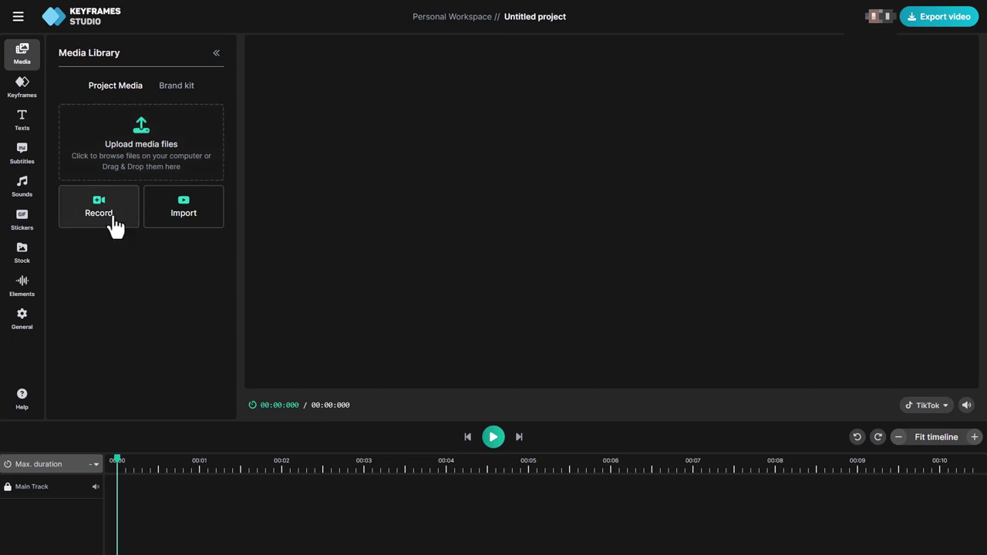
# Import the YouTube video by pasting its link into the Youtube URL field.
pyautogui.click(182, 215)
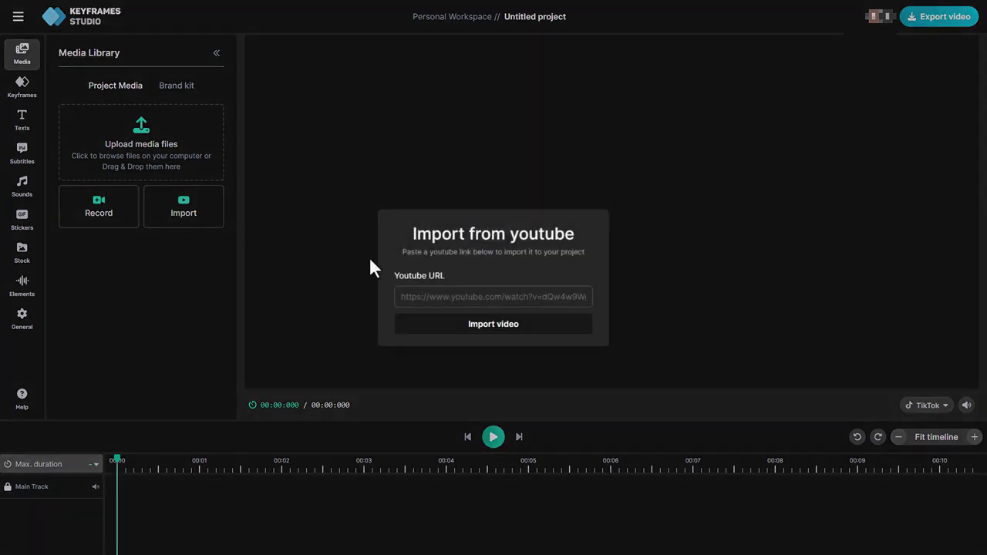
pyautogui.click(435, 299)
pyautogui.write('https://youtu.be/0kfY-bn4D08')
pyautogui.click(440, 324)
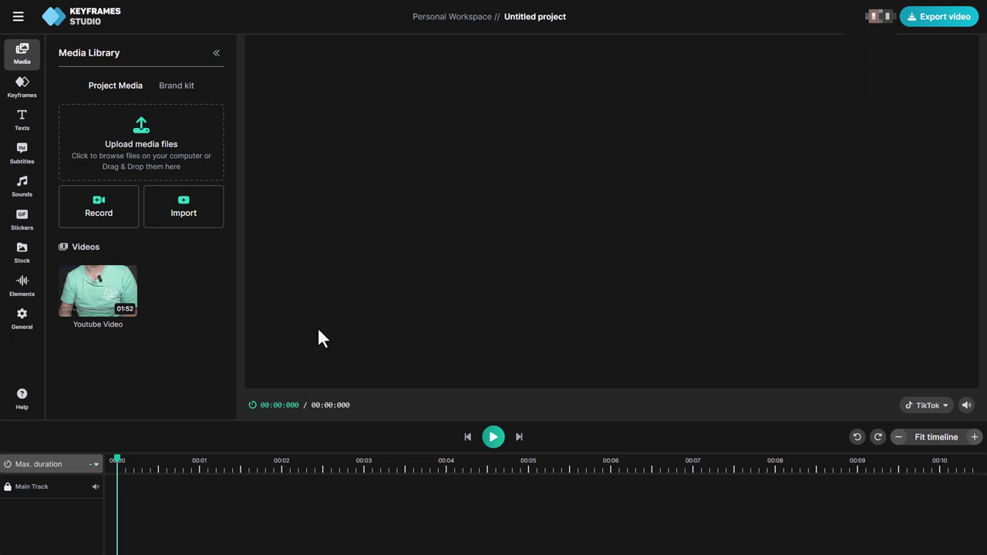
# Add the imported YouTube video to the main track and select the clip.
pyautogui.click(105, 288)
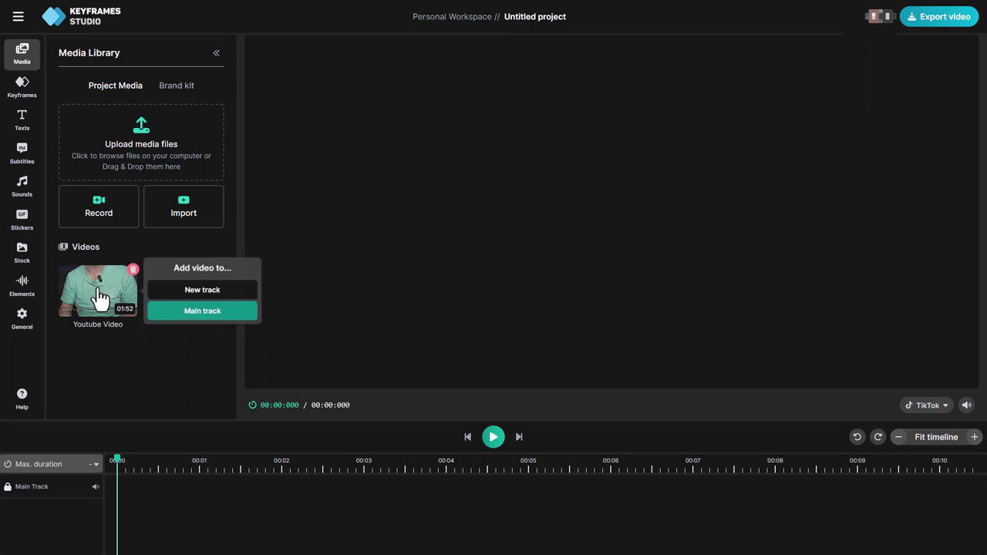
pyautogui.click(190, 311)
pyautogui.click(181, 489)
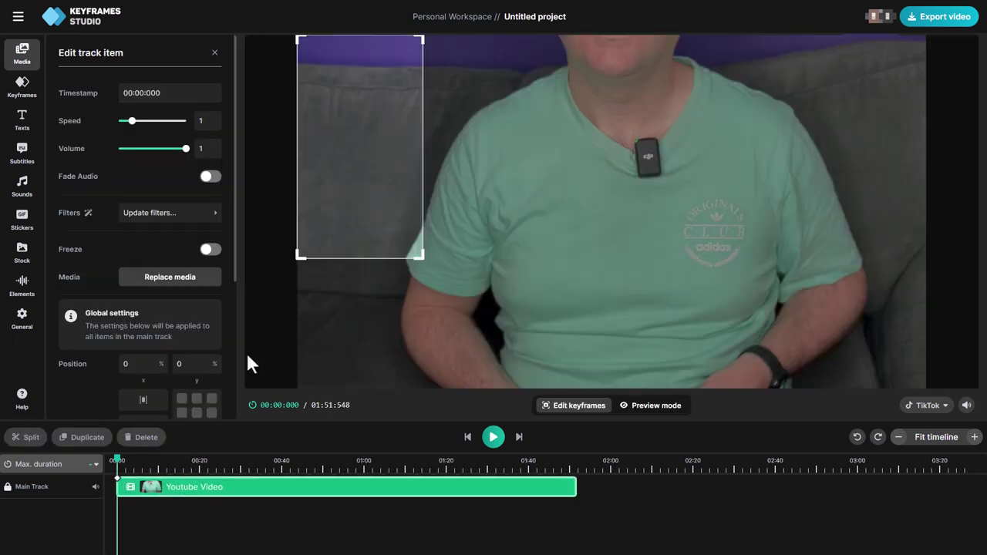
# Centre the crop frame on the speaker and enlarge it to full video height.
pyautogui.moveTo(344, 179); pyautogui.dragTo(610, 178)
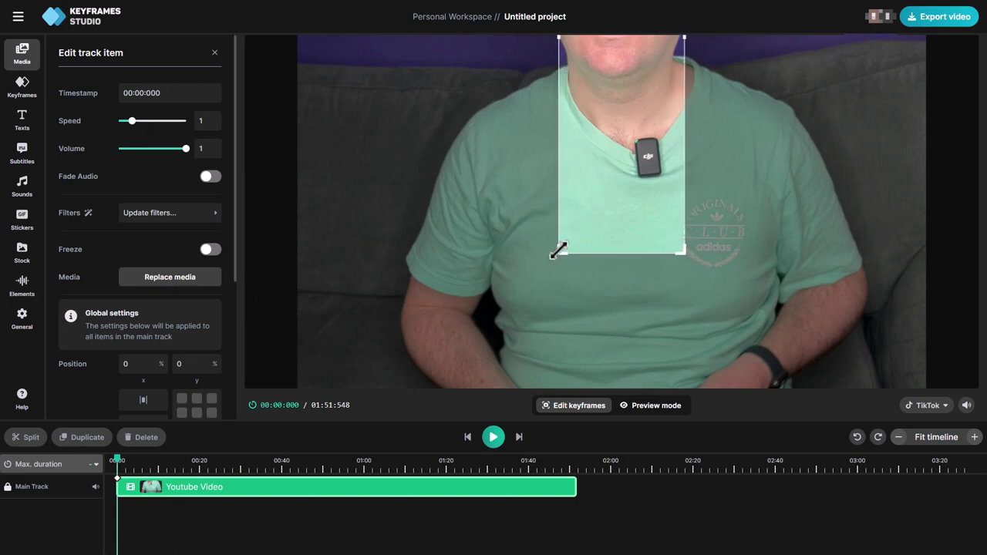
pyautogui.moveTo(558, 252); pyautogui.dragTo(466, 373)
pyautogui.moveTo(563, 304); pyautogui.dragTo(612, 301)
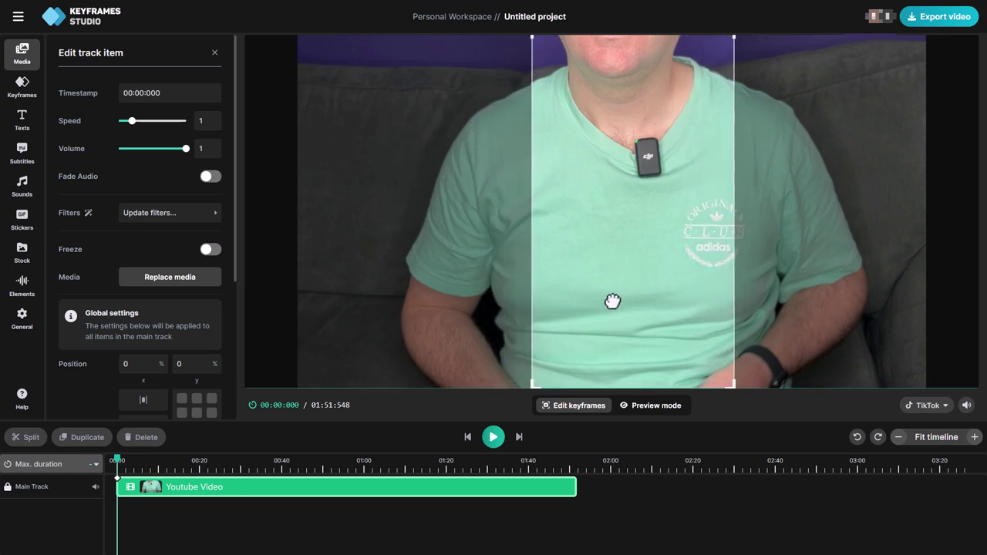
# Auto-generate subtitles in the White on black template and add them to the timeline.
pyautogui.click(24, 163)
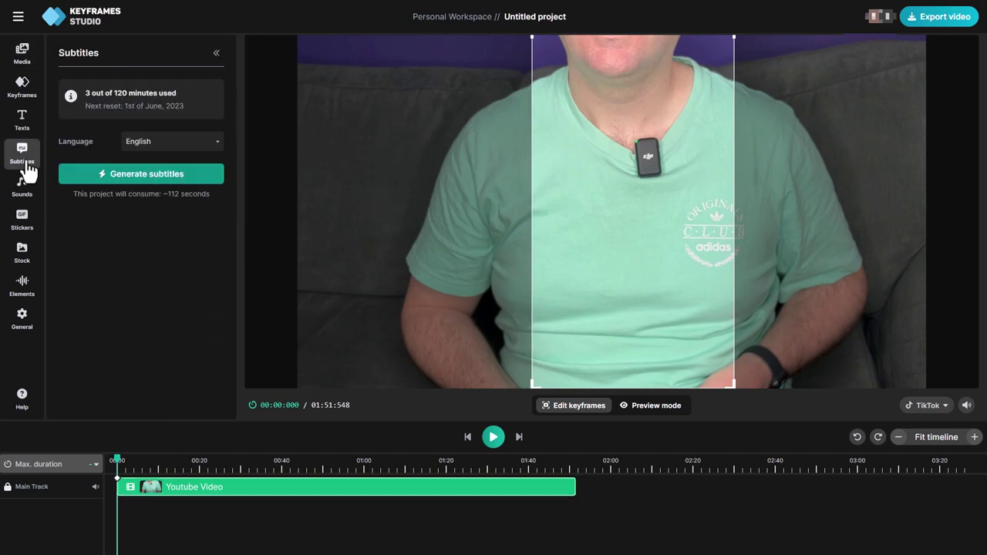
pyautogui.click(165, 185)
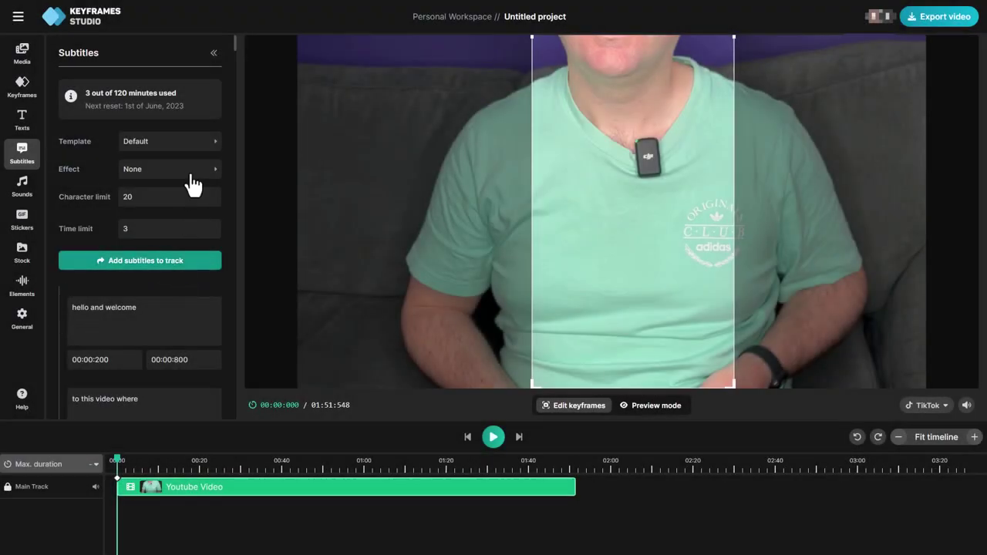
pyautogui.click(193, 143)
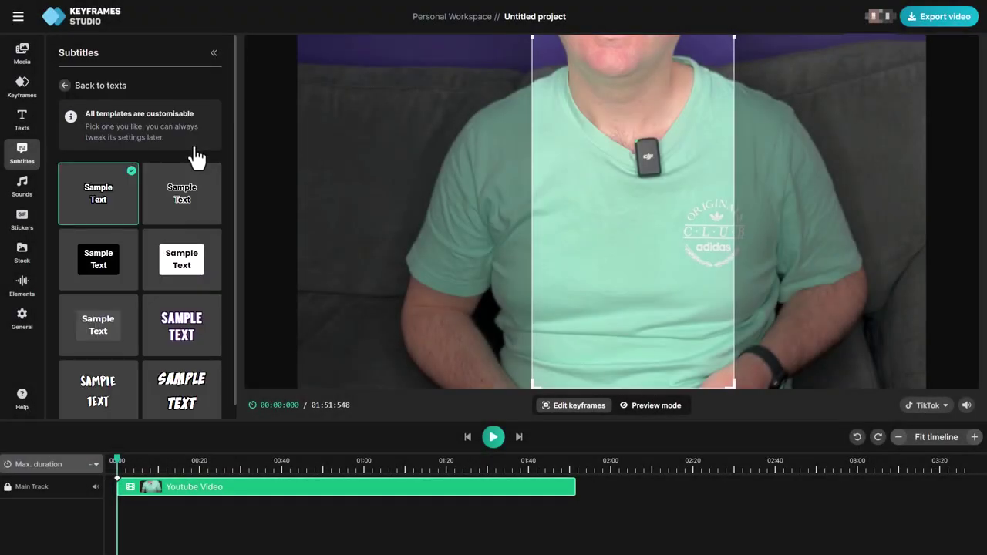
pyautogui.click(105, 262)
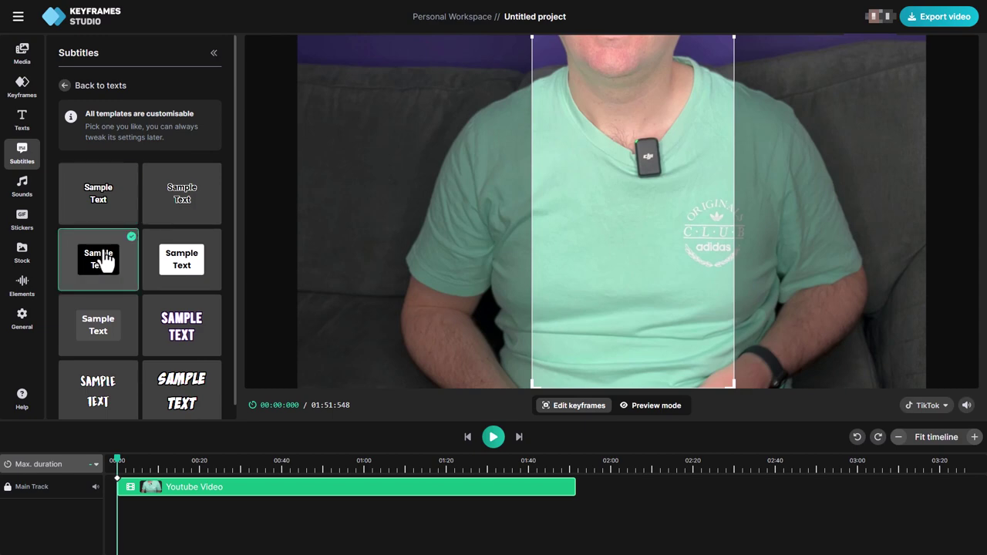
pyautogui.click(88, 91)
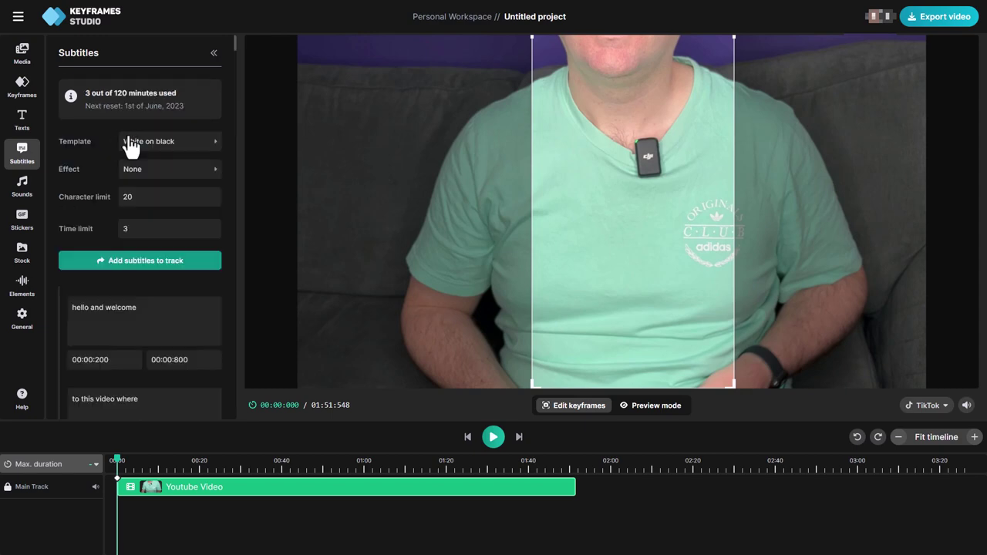
pyautogui.click(166, 262)
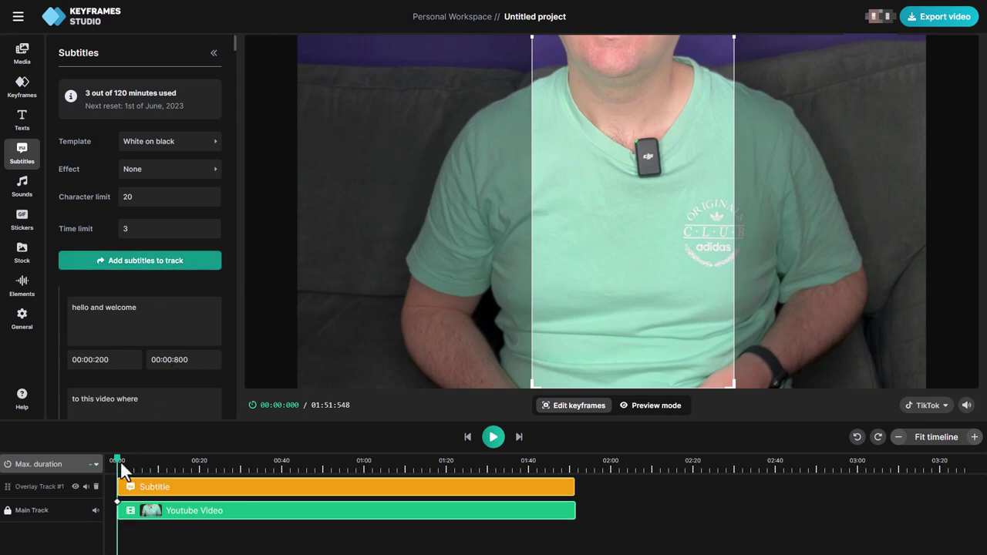
# Scrub to about 31 s and play the portrait cut in Preview mode.
pyautogui.moveTo(121, 466); pyautogui.dragTo(246, 463)
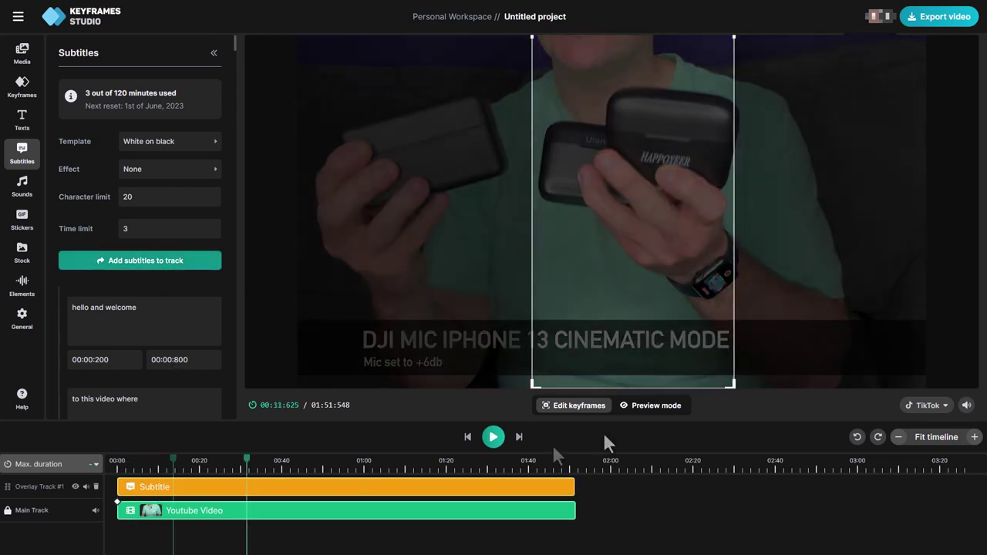
pyautogui.click(650, 407)
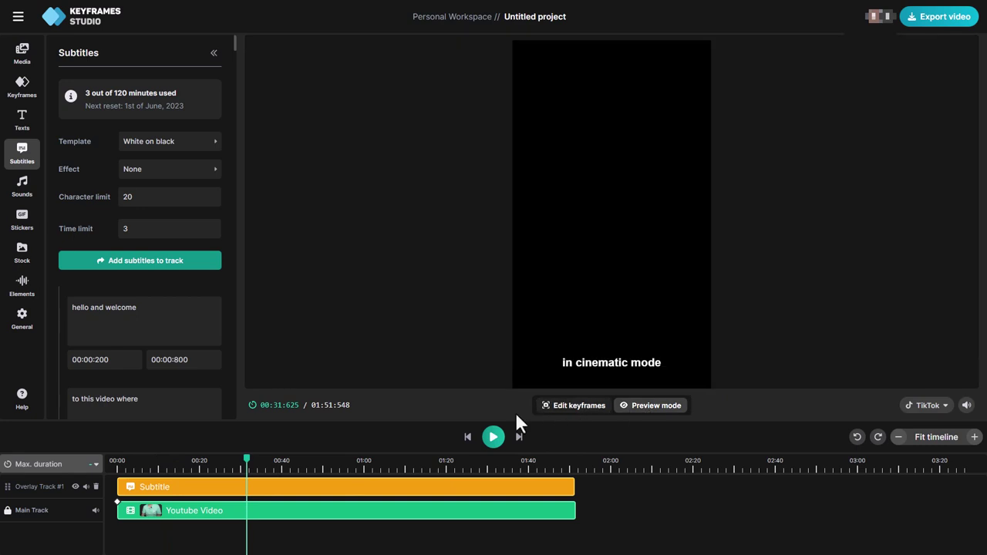
pyautogui.click(493, 447)
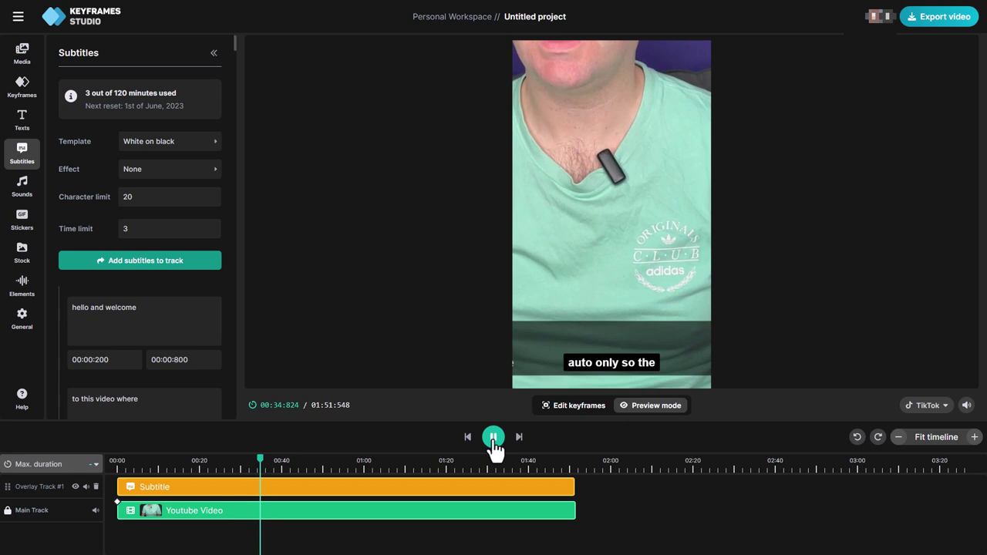
pyautogui.click(493, 437)
# Drag the subtitle clip up to mid-frame, then bring up the Sounds library.
pyautogui.click(385, 487)
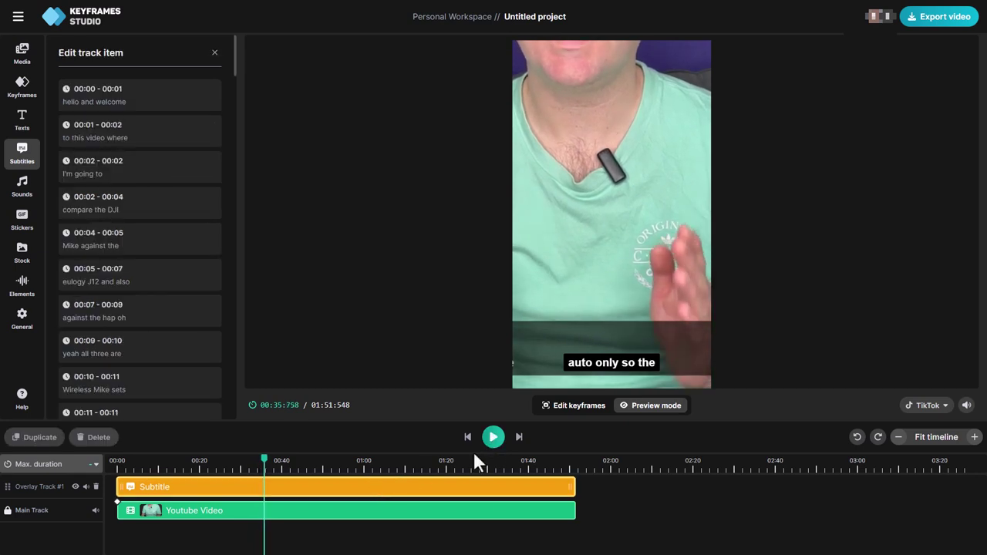
pyautogui.moveTo(587, 362); pyautogui.dragTo(585, 209)
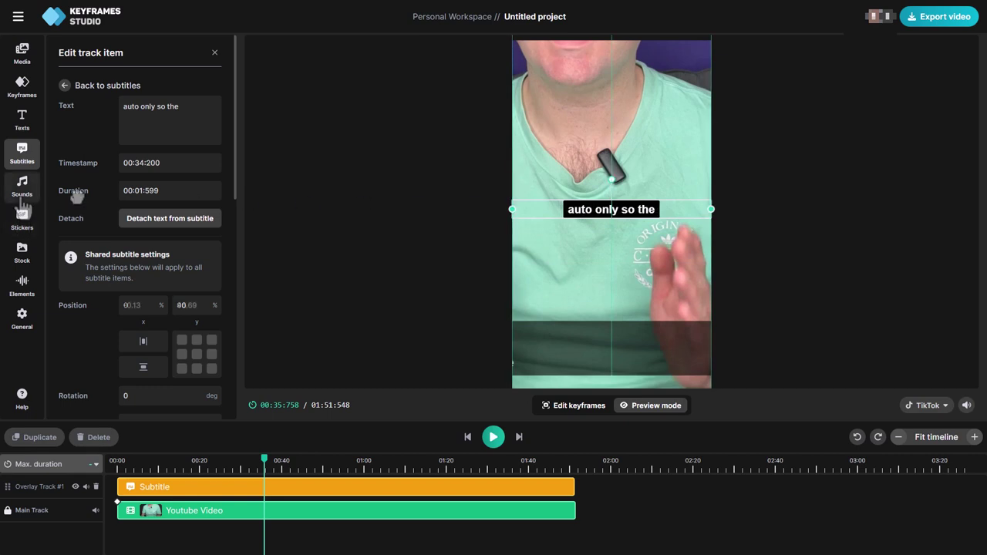
pyautogui.click(23, 197)
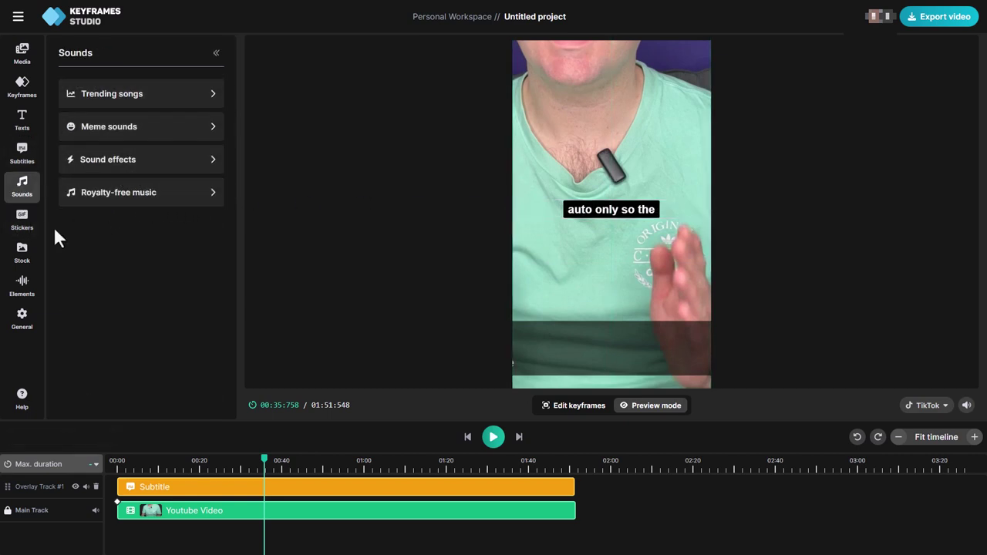
# Add Sample Text clips, one on the existing overlay track and one on a new track.
pyautogui.click(21, 259)
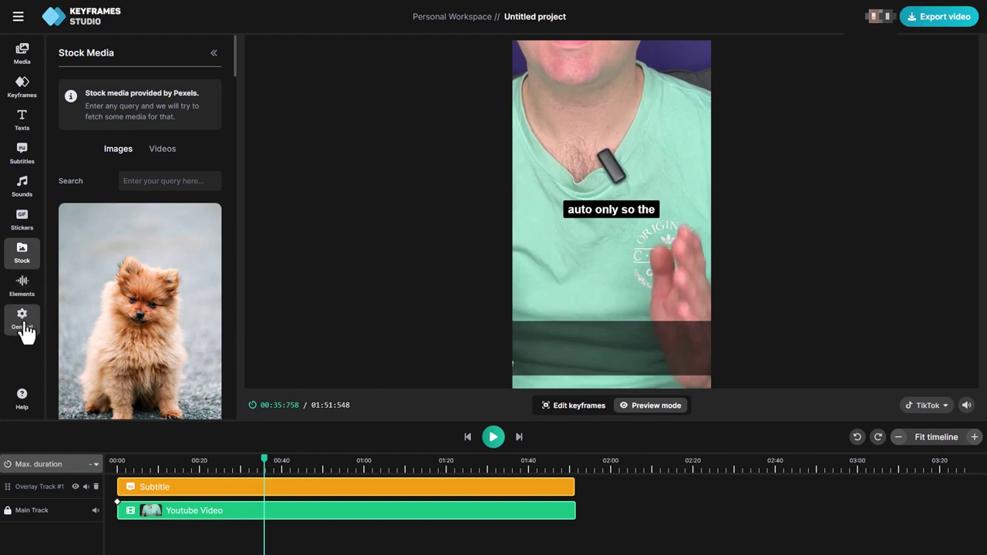
pyautogui.click(23, 126)
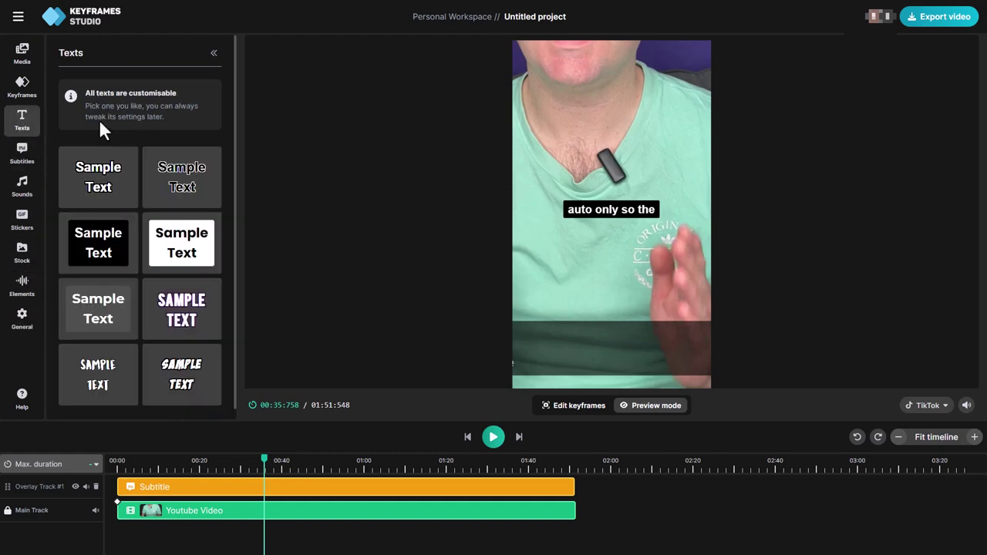
pyautogui.scroll(-1, 121, 242)
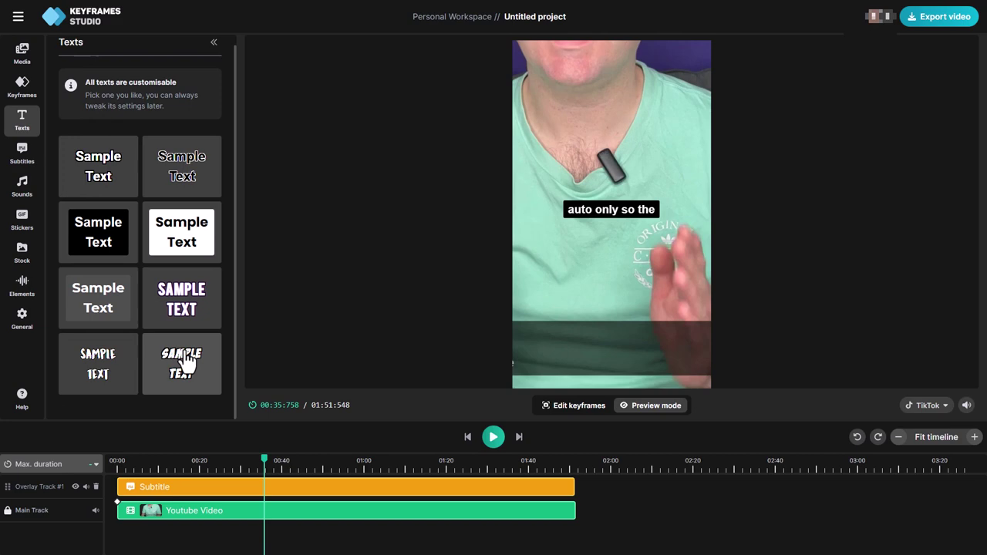
pyautogui.click(112, 303)
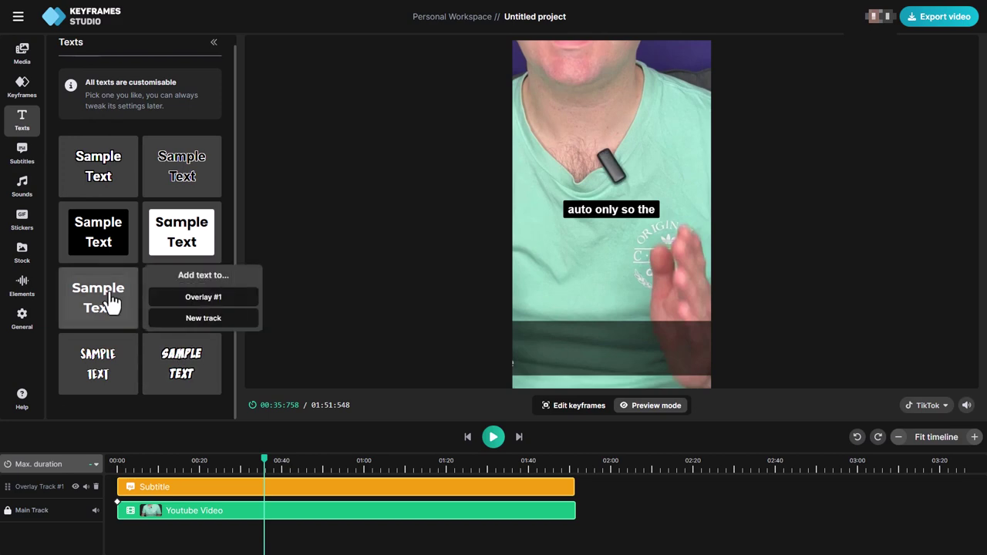
pyautogui.click(186, 299)
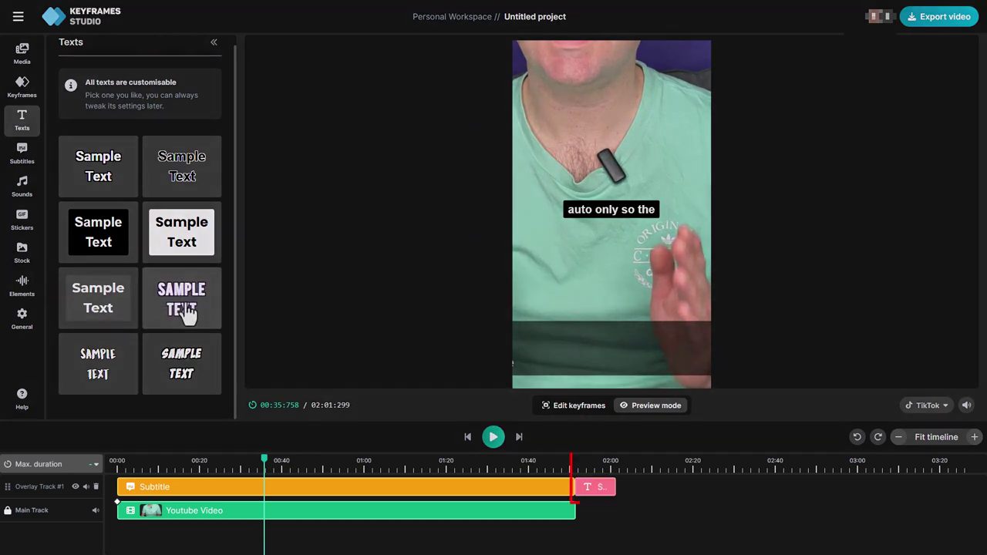
pyautogui.click(186, 242)
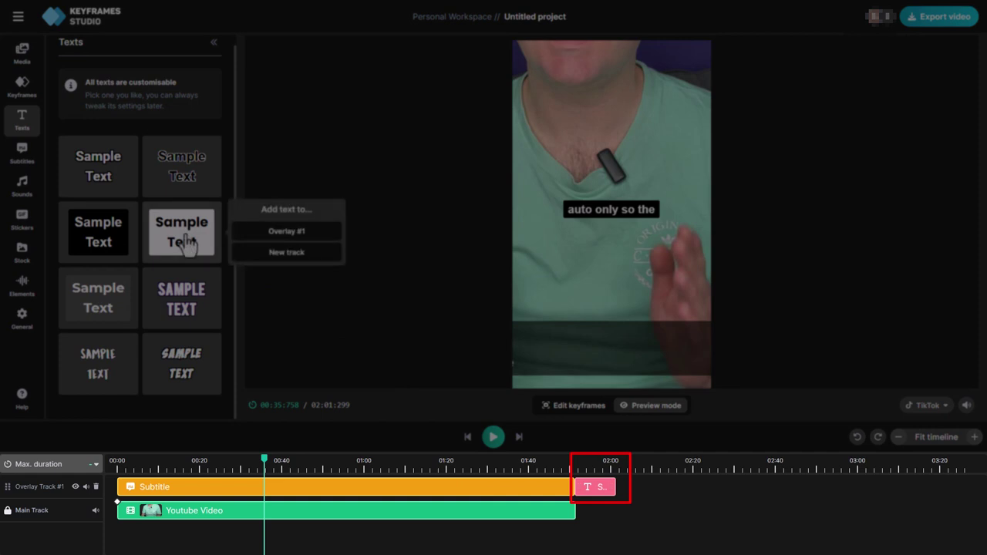
pyautogui.click(253, 255)
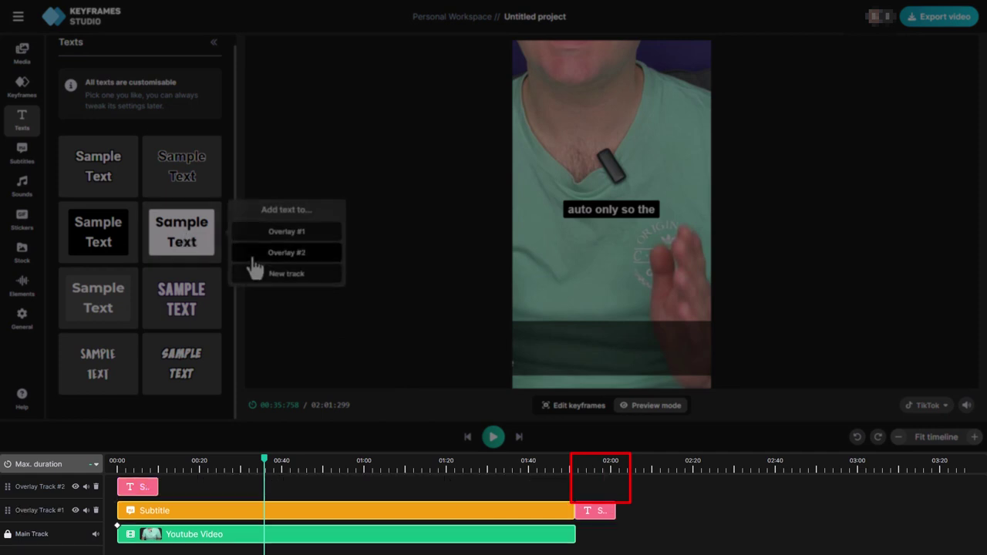
# Replace the placeholder text with 'Comparing Wireless Mics' and widen it to one line at the top.
pyautogui.click(135, 468)
pyautogui.click(566, 77)
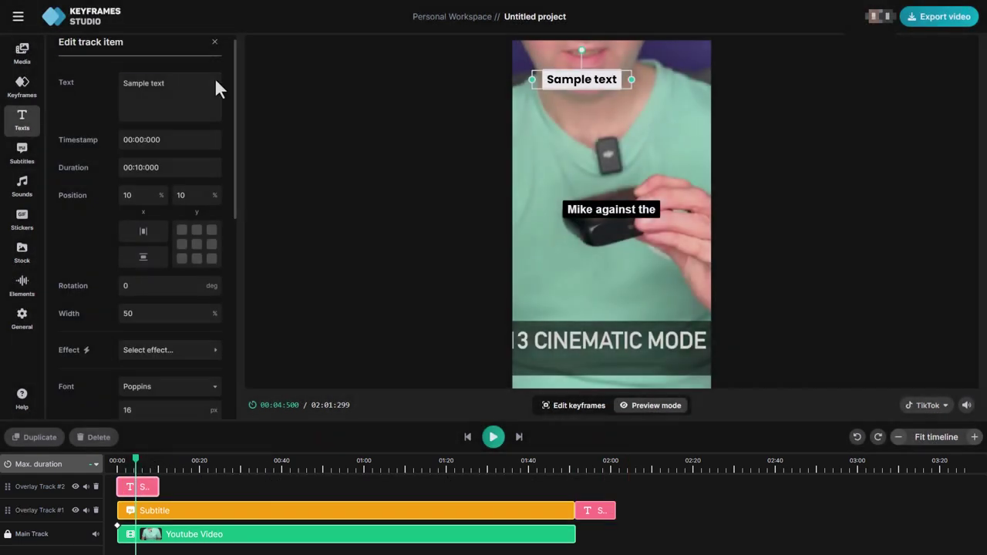
pyautogui.tripleClick(131, 70)
pyautogui.write('Comparing Wireless Mics')
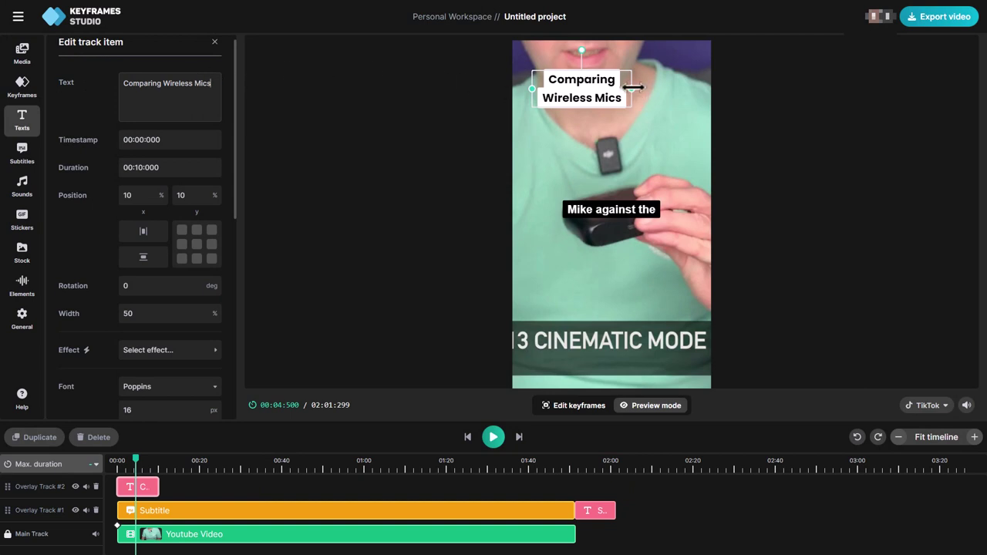
pyautogui.moveTo(631, 89); pyautogui.dragTo(646, 64)
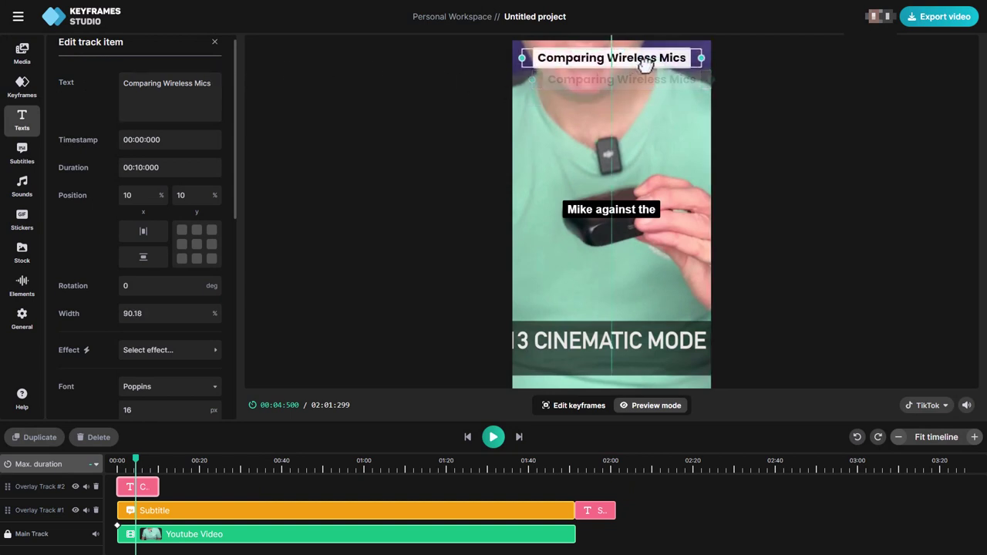
# Extend the title clip across the whole video and delete the stray text clip.
pyautogui.moveTo(157, 486); pyautogui.dragTo(573, 469)
pyautogui.click(590, 509)
pyautogui.press('Delete')
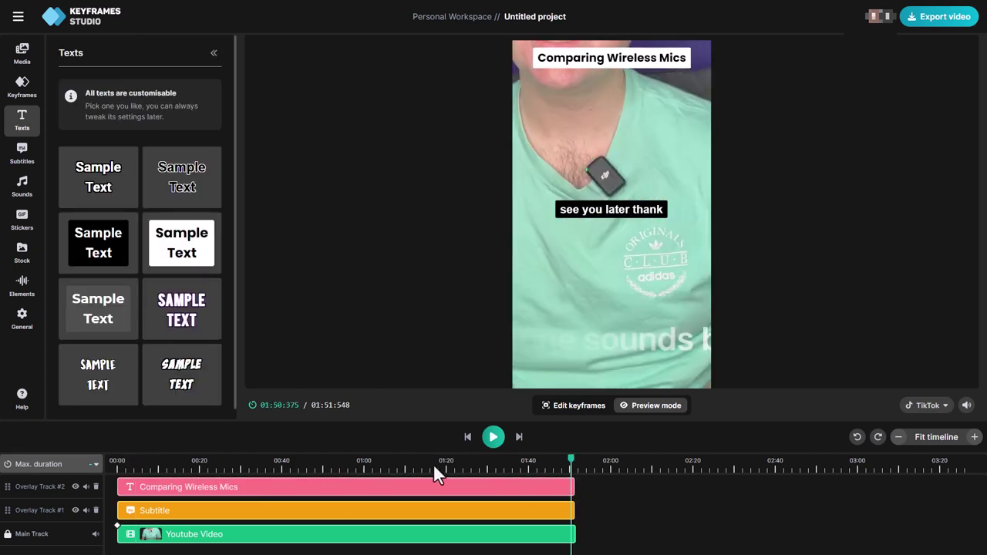
pyautogui.click(434, 467)
pyautogui.click(382, 463)
pyautogui.click(375, 463)
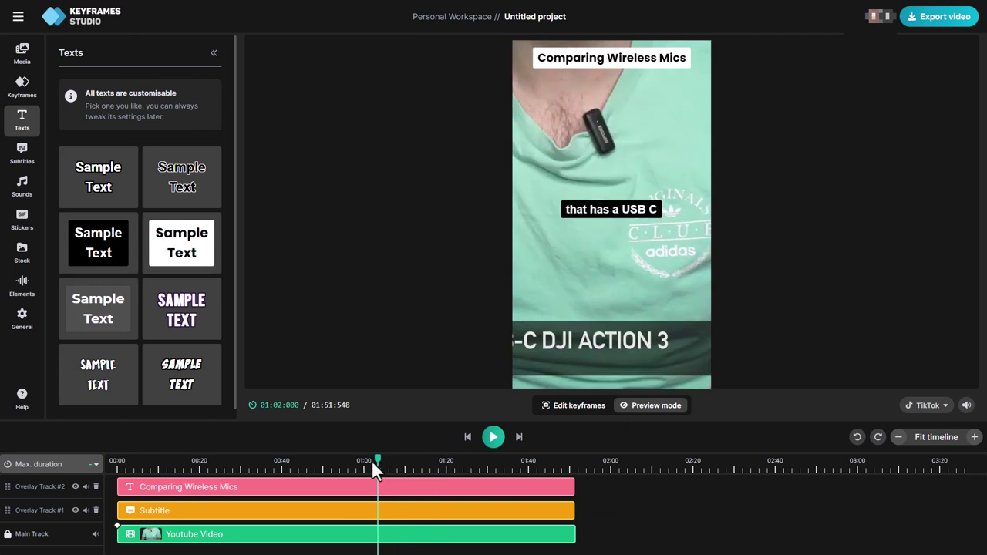
pyautogui.click(365, 463)
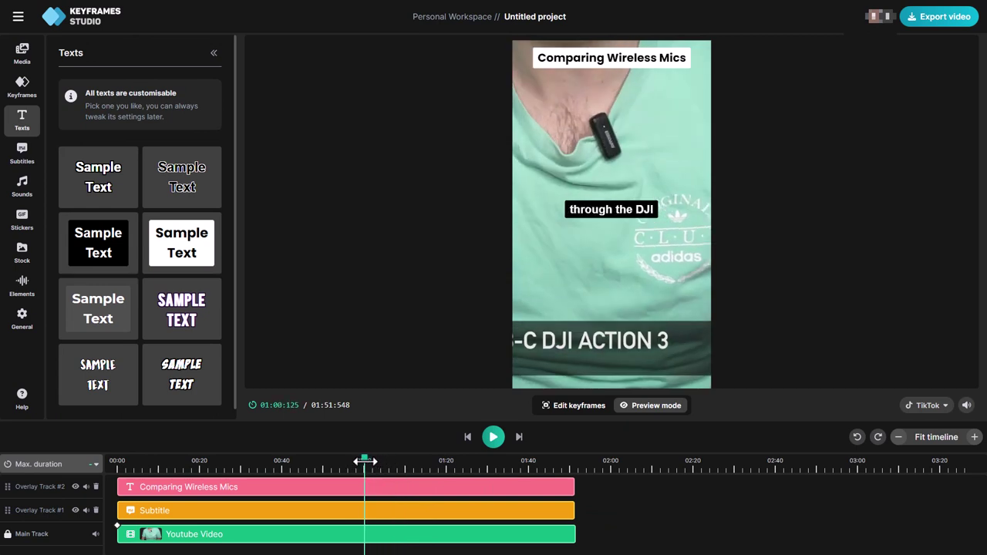
pyautogui.moveTo(365, 462); pyautogui.dragTo(202, 465)
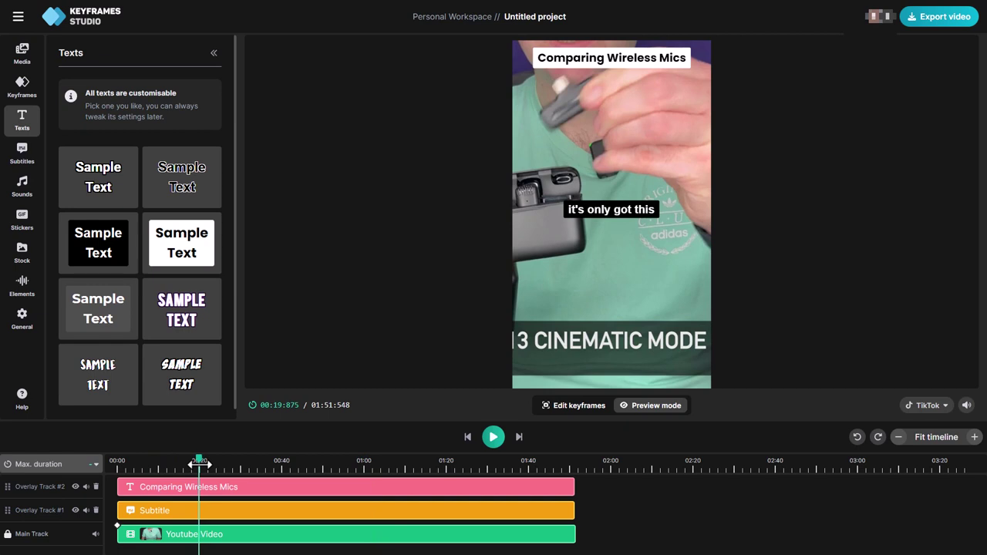
pyautogui.click(214, 536)
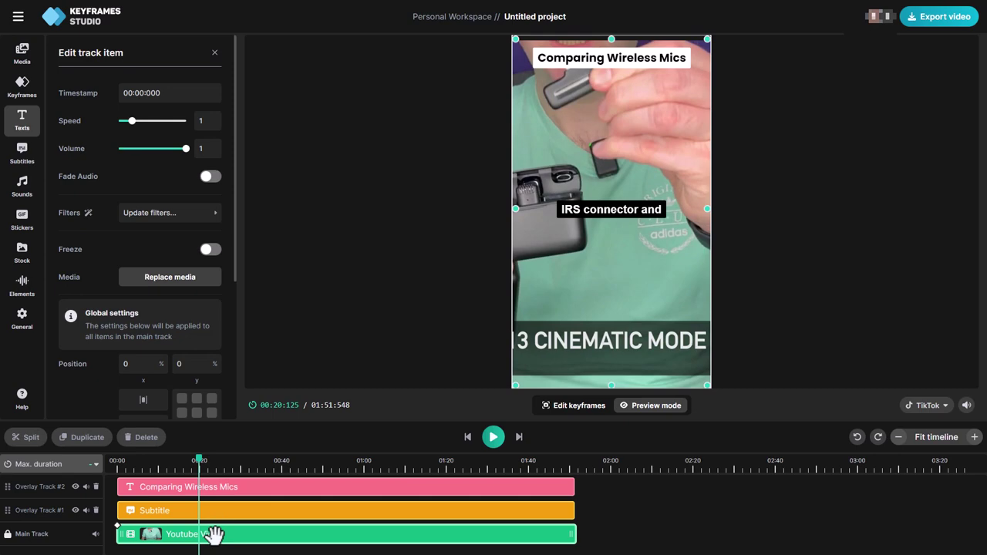
pyautogui.click(26, 437)
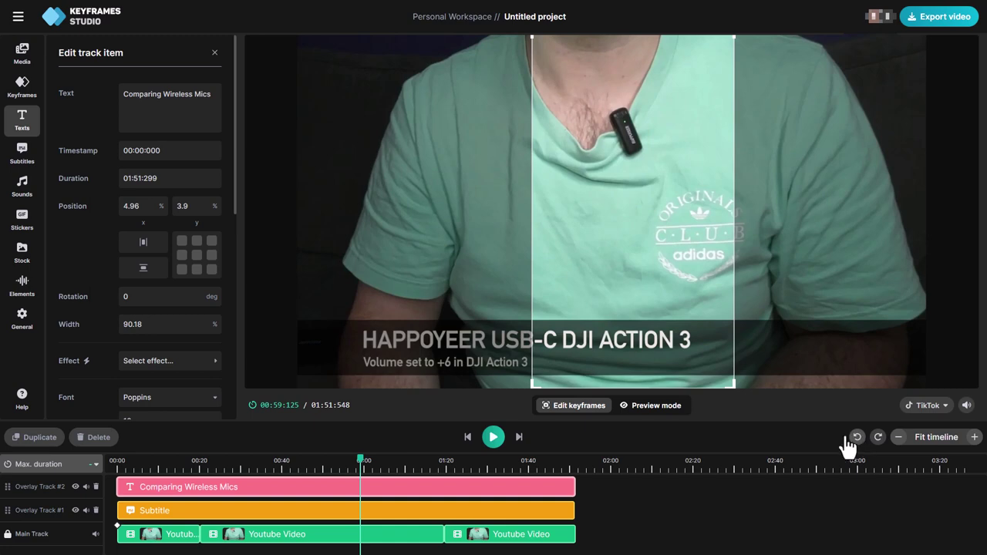
pyautogui.click(379, 534)
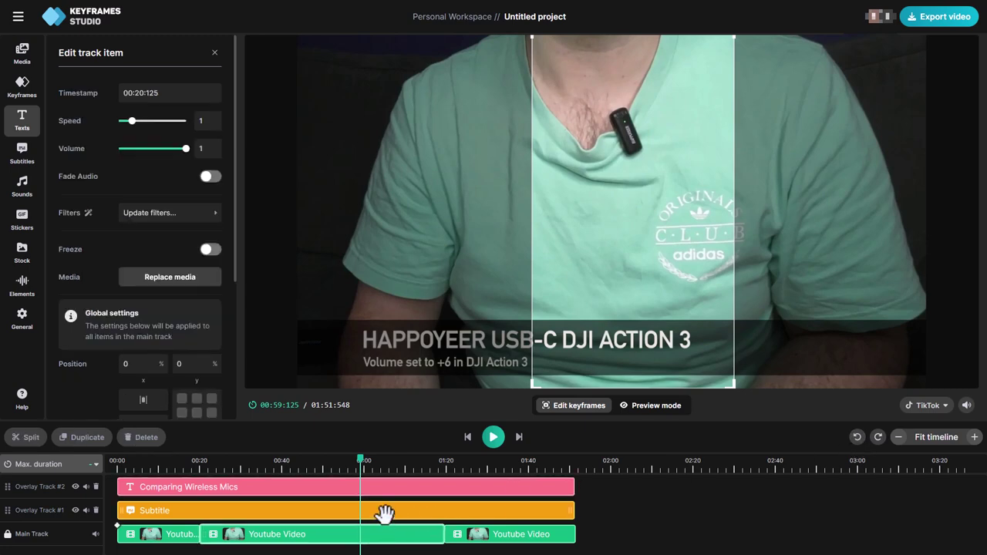
pyautogui.click(856, 437)
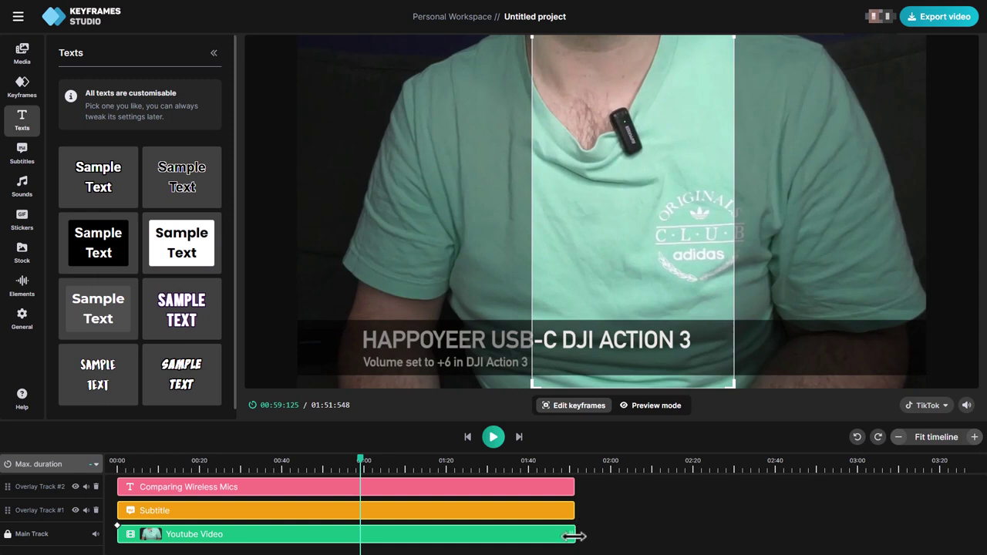
# Trim the video, subtitle and title clips to end at 0:59, matching the title's end to the video.
pyautogui.moveTo(575, 536); pyautogui.dragTo(360, 535)
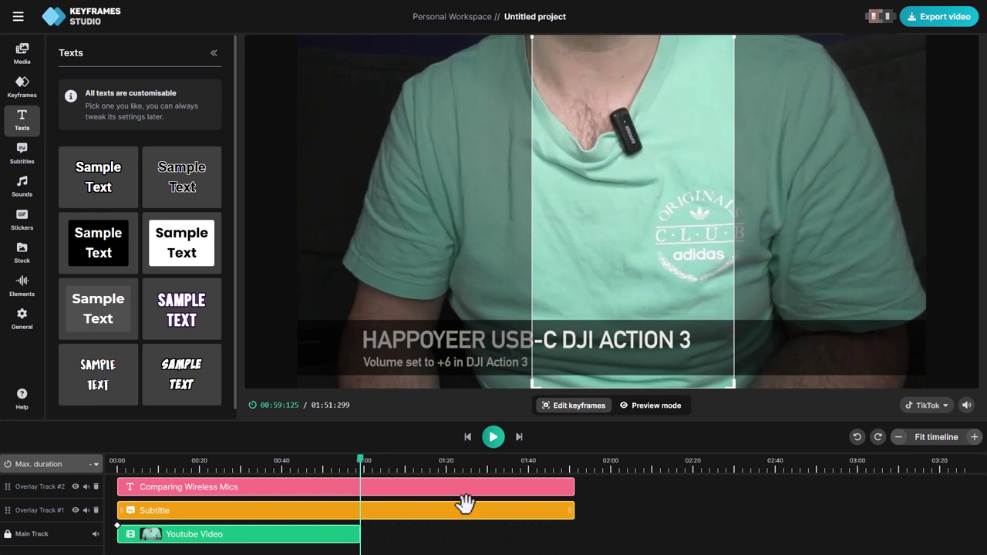
pyautogui.click(482, 509)
pyautogui.moveTo(573, 510); pyautogui.dragTo(360, 511)
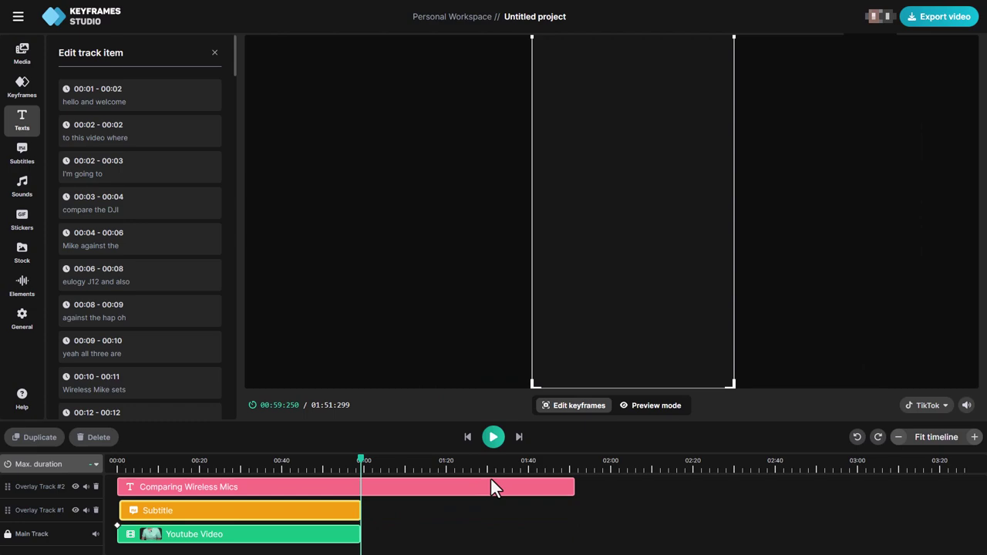
pyautogui.click(491, 484)
pyautogui.moveTo(574, 484); pyautogui.dragTo(360, 487)
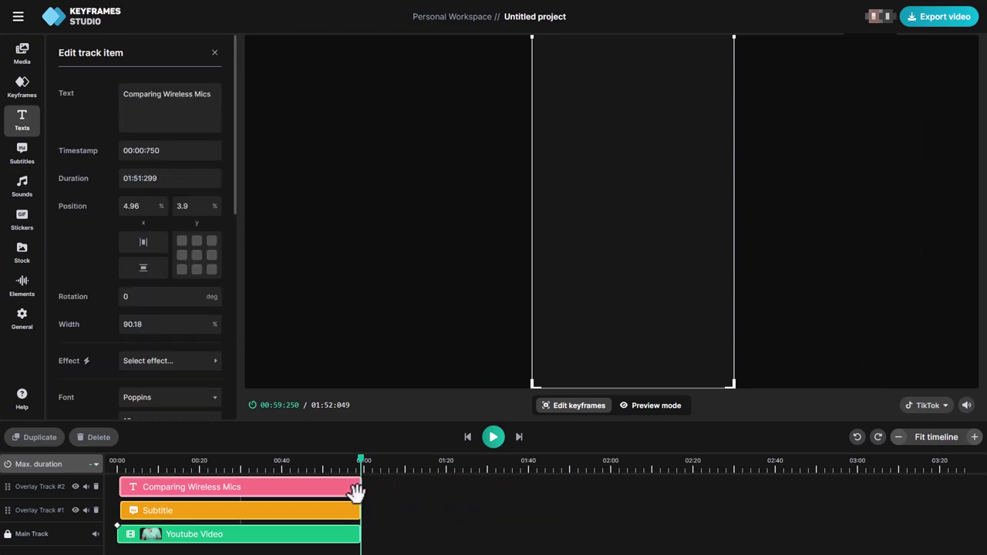
pyautogui.scroll(5, 805, 480)
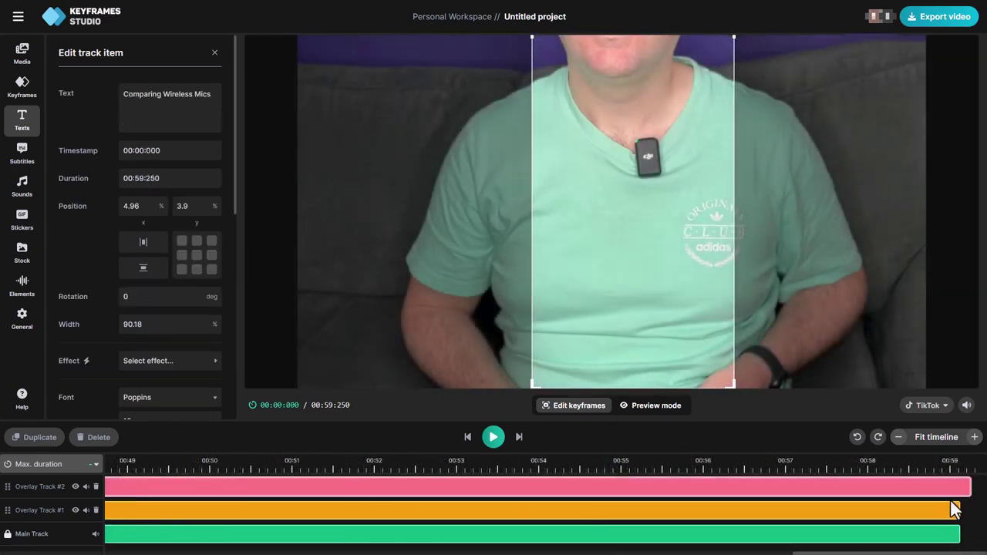
pyautogui.moveTo(963, 486); pyautogui.dragTo(954, 487)
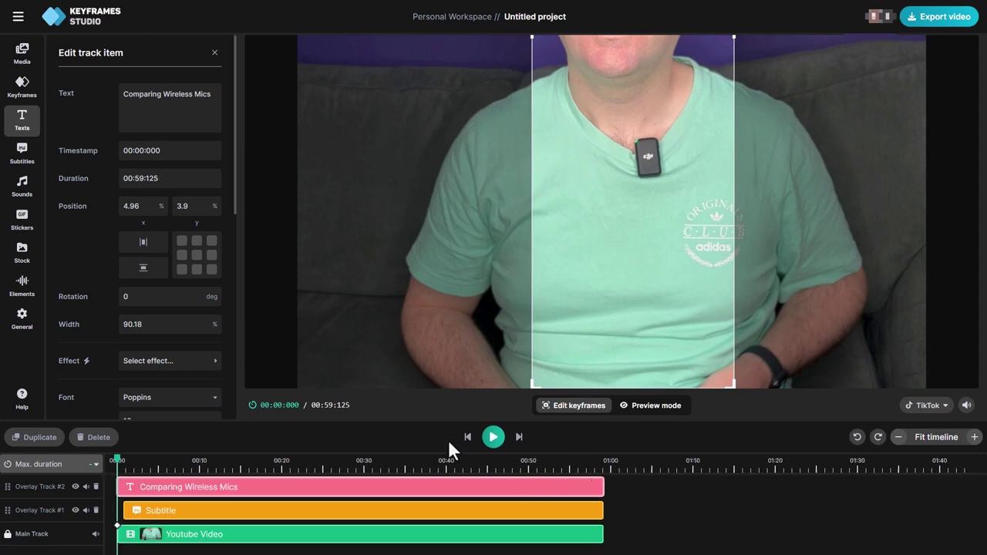
# Start exporting the 00:59:125 portrait video.
pyautogui.click(939, 17)
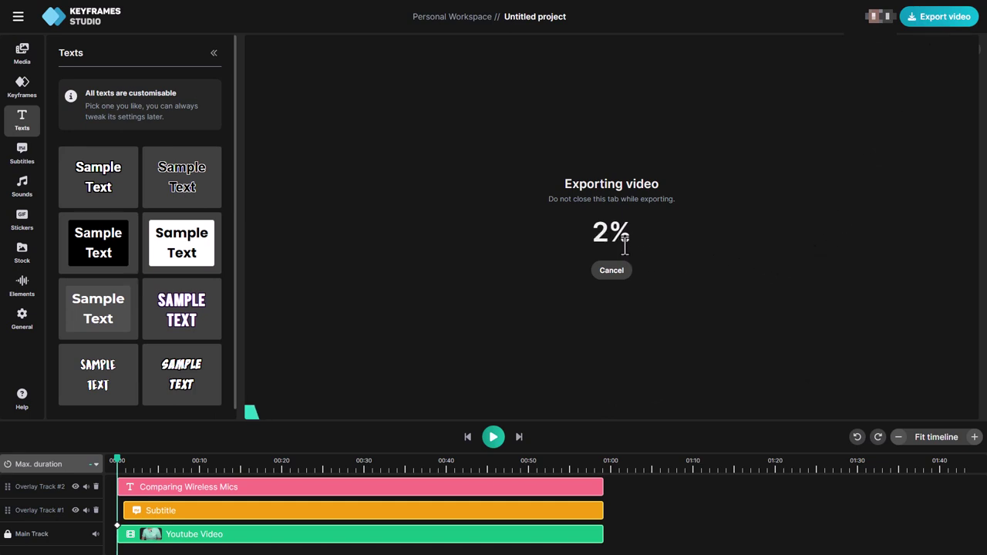